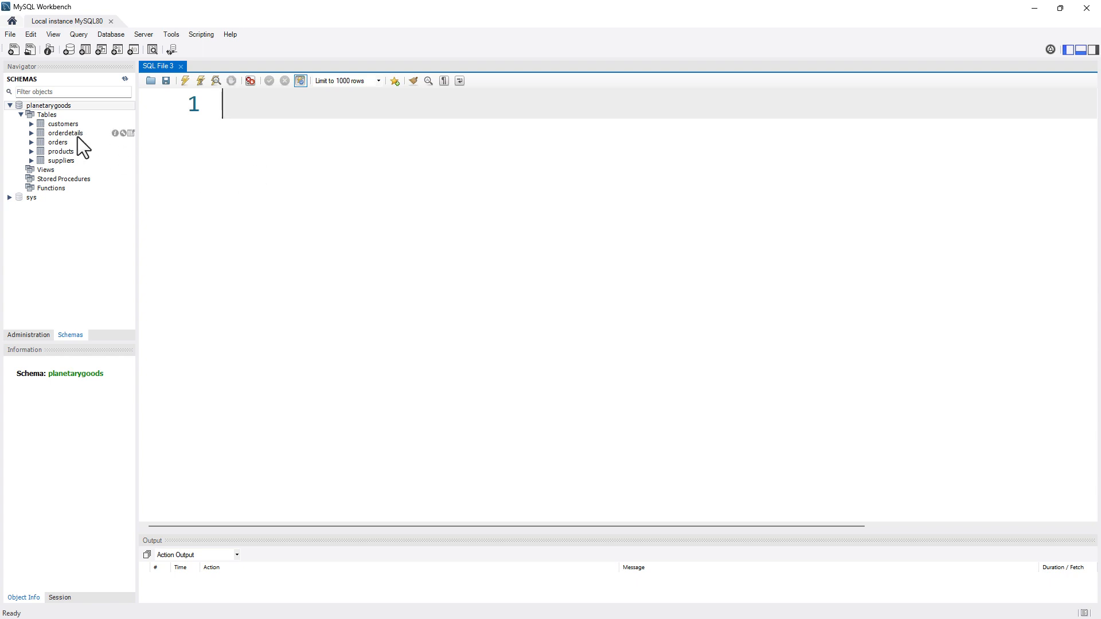
Inspect the customers table columns and select the planetarygoods schema in the navigator
{"action": "left_click", "coordinate": [62, 124]}
{"action": "left_click", "coordinate": [48, 105]}
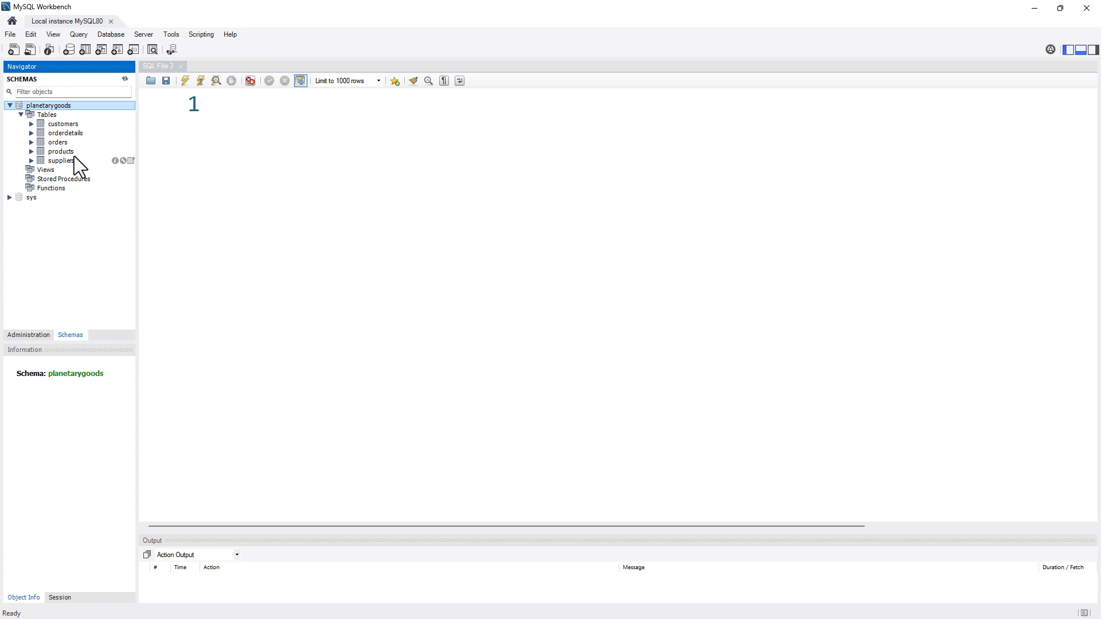
{"action": "left_click", "coordinate": [284, 172]}
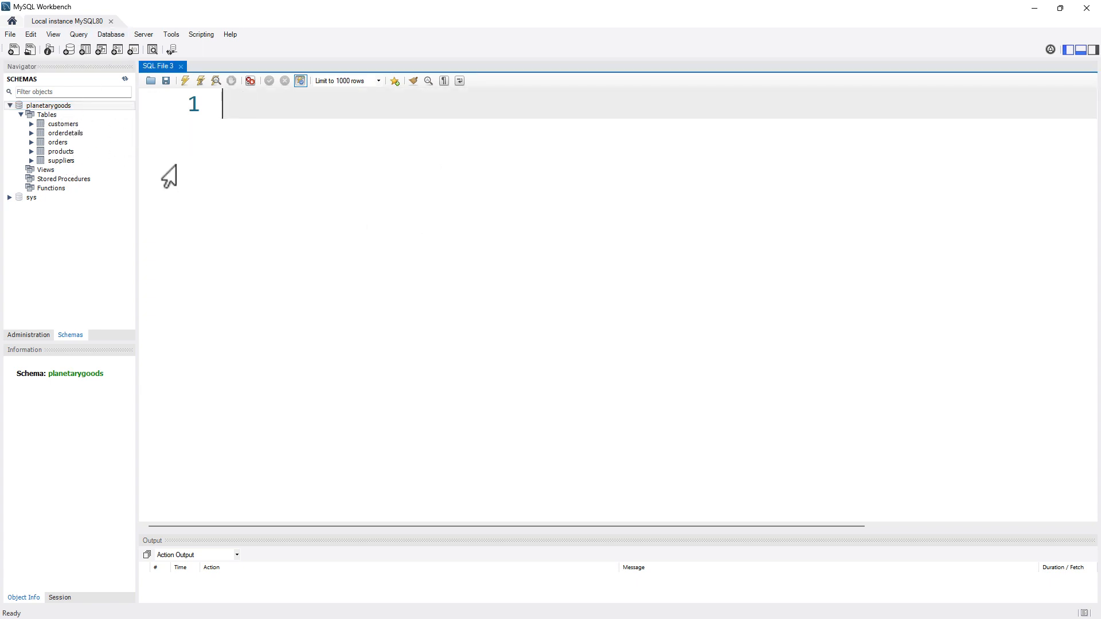
Start Reverse Engineer with the Local instance MySQL80 connection and tick the planetarygoods schema
{"action": "left_click", "coordinate": [112, 37]}
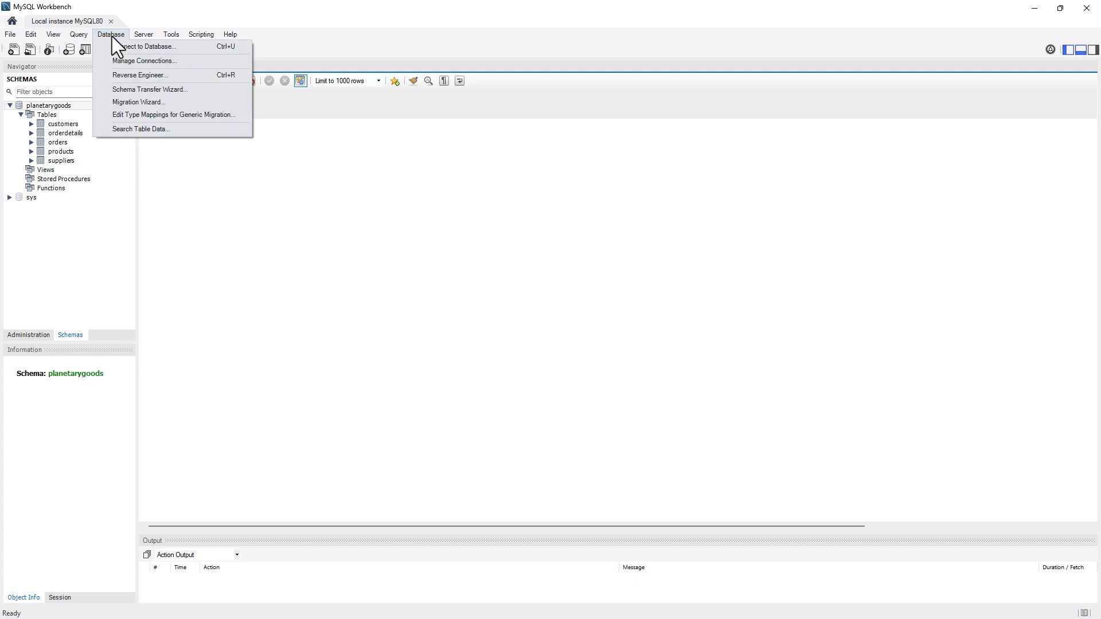
{"action": "left_click", "coordinate": [112, 36]}
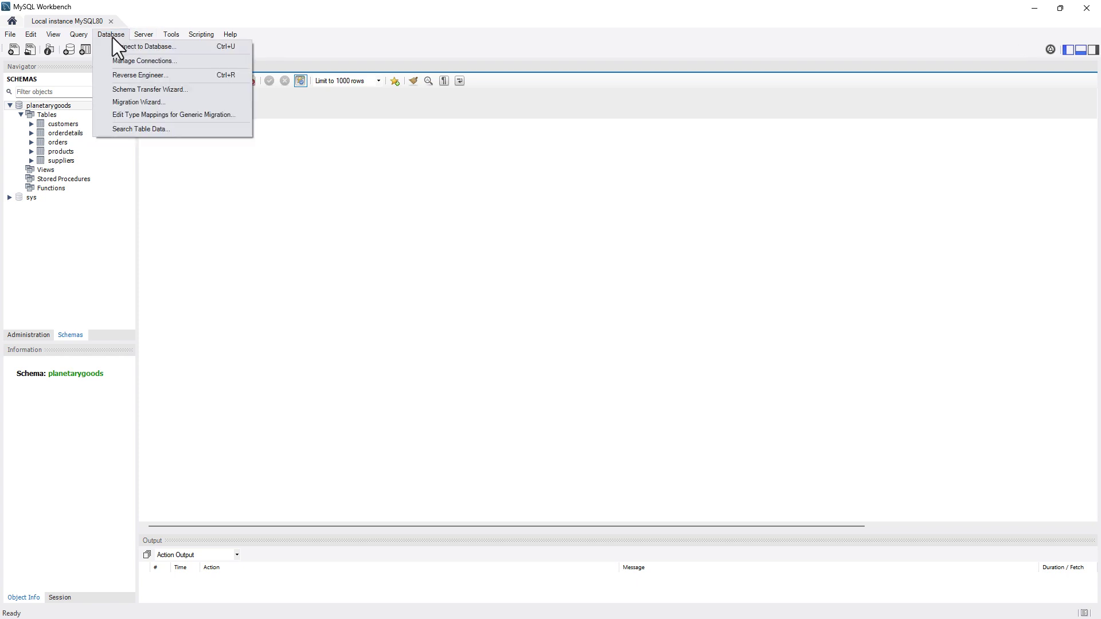
{"action": "left_click", "coordinate": [124, 77]}
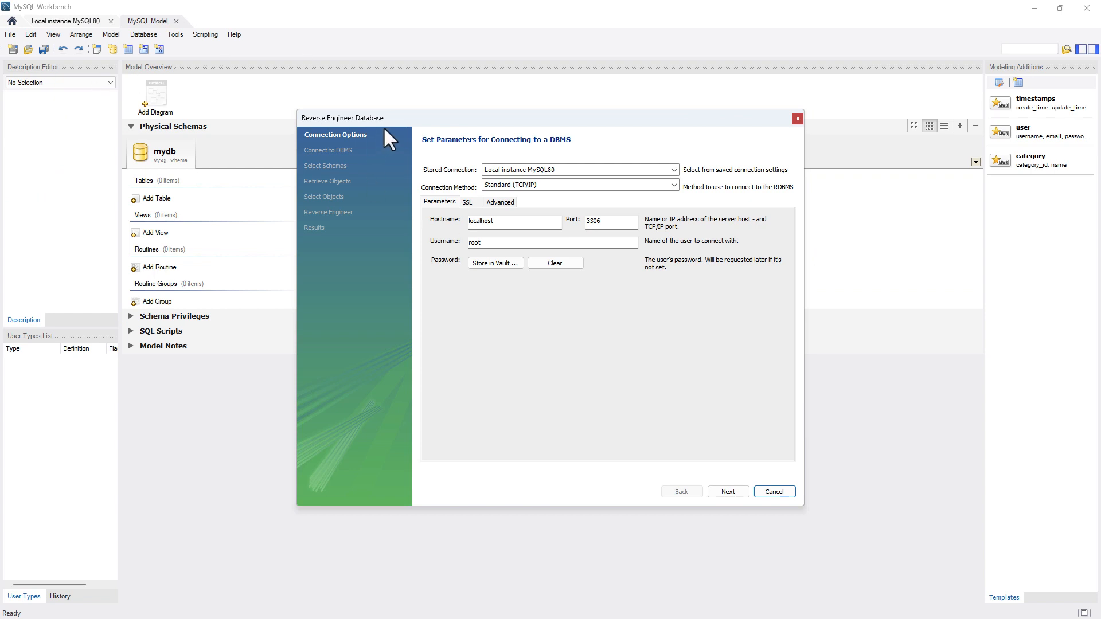
{"action": "left_click", "coordinate": [544, 174]}
{"action": "left_click", "coordinate": [550, 179]}
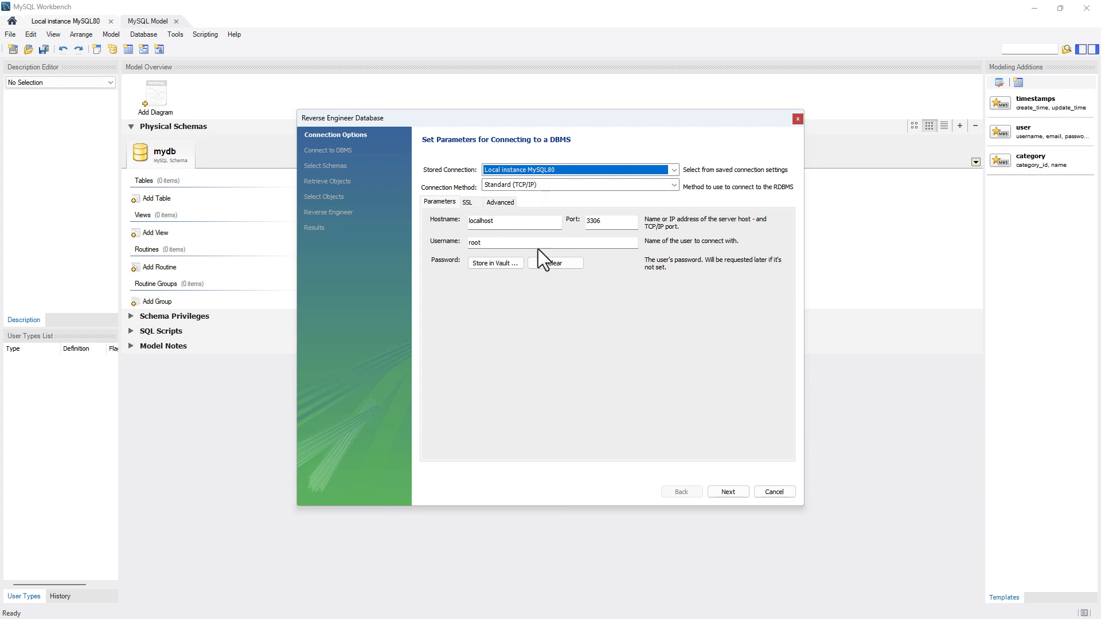
{"action": "double_click", "coordinate": [475, 241]}
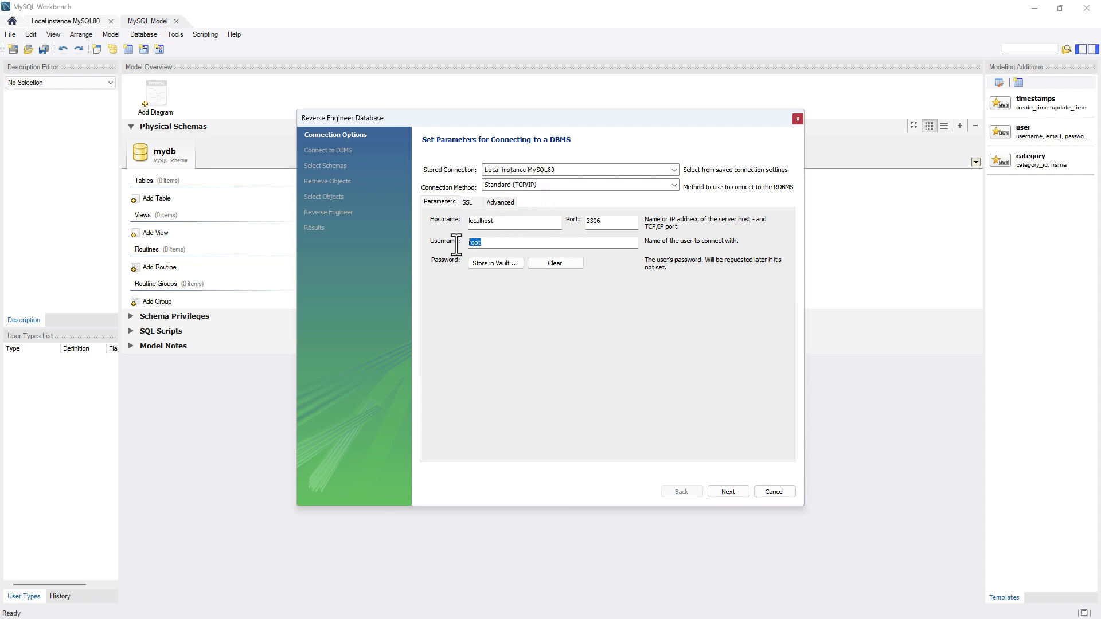
{"action": "left_click", "coordinate": [732, 493]}
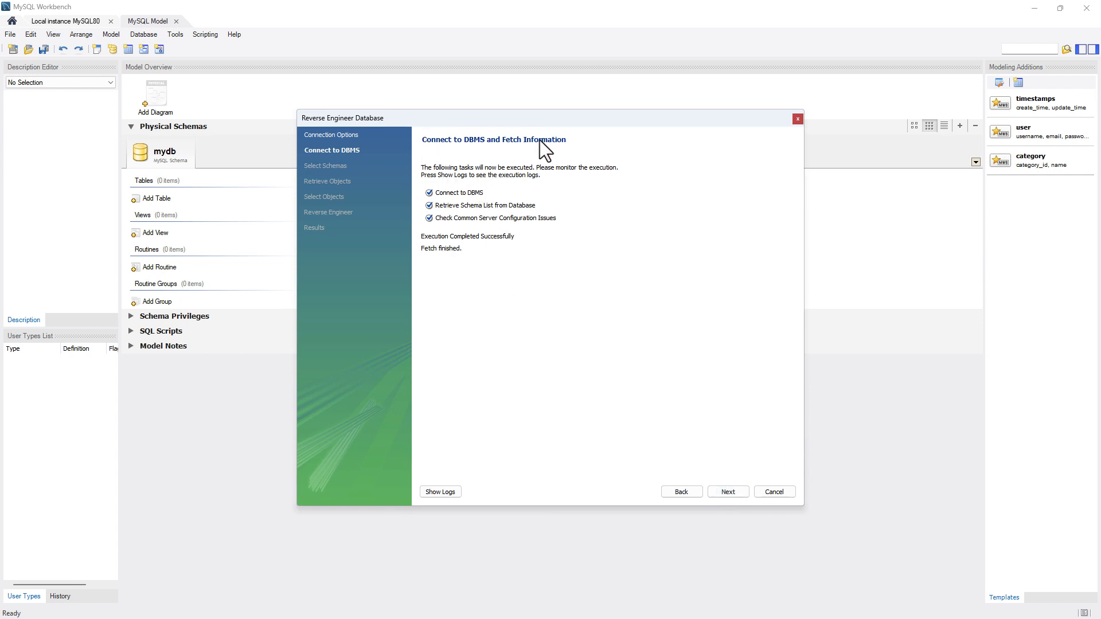
{"action": "left_click", "coordinate": [730, 492]}
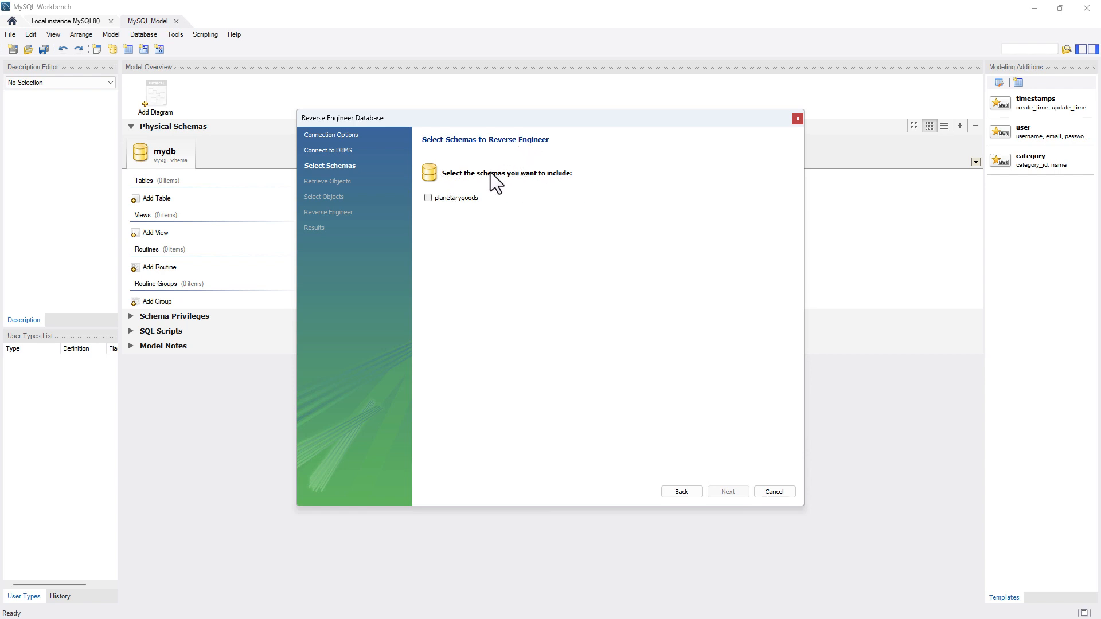
{"action": "left_click", "coordinate": [429, 198]}
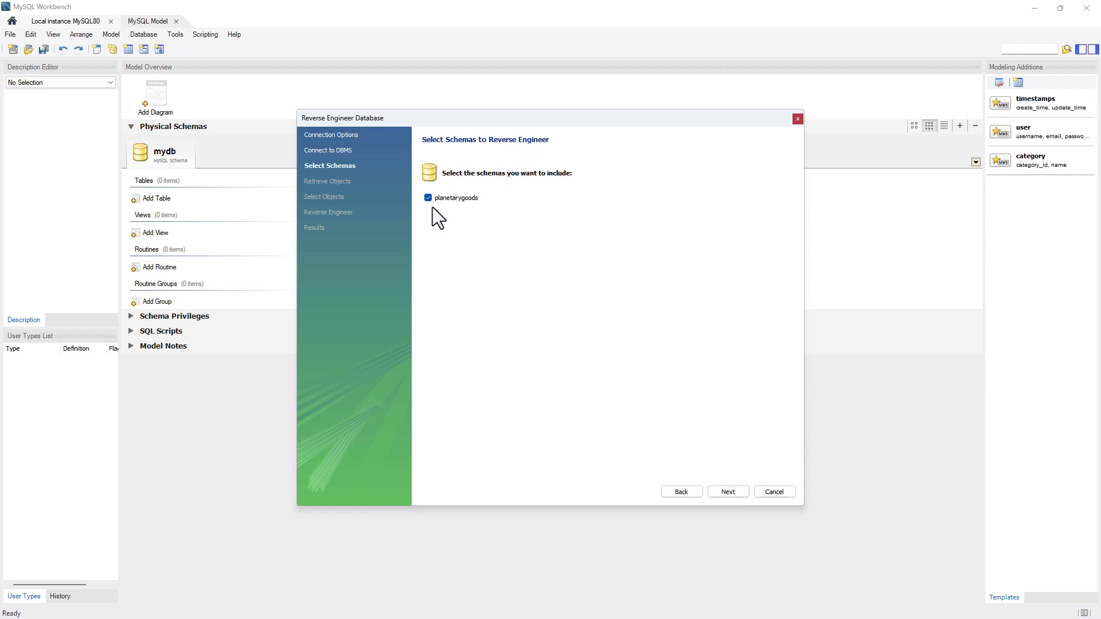
Retrieve the planetarygoods schema objects from the server
{"action": "left_click", "coordinate": [728, 491]}
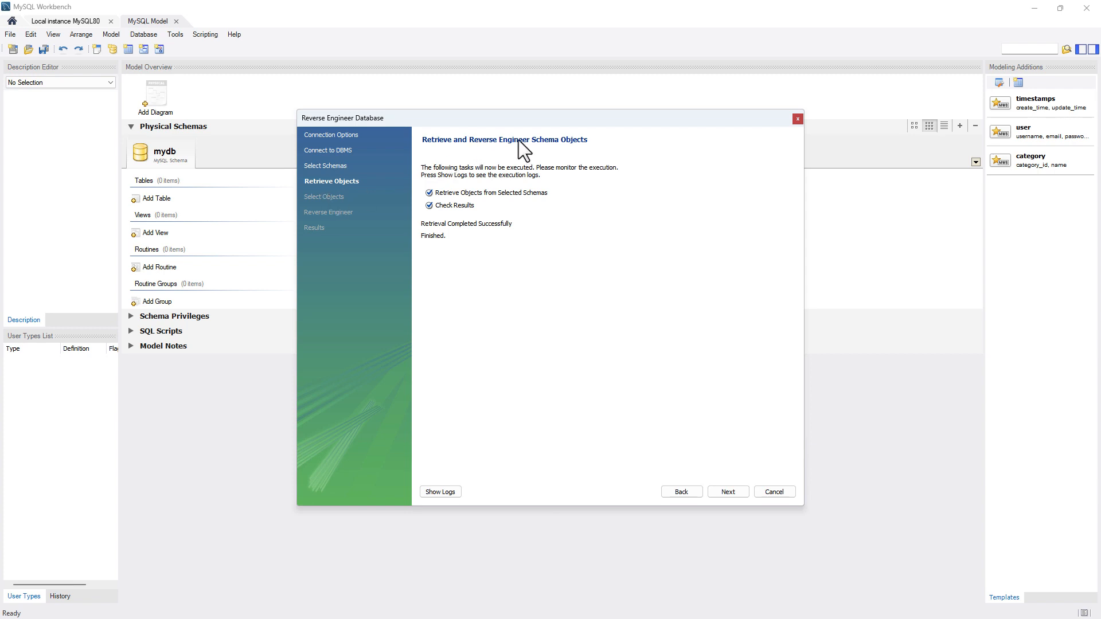
Try the table filter by moving orderdetails out and back, keeping all five tables selected
{"action": "left_click", "coordinate": [728, 492]}
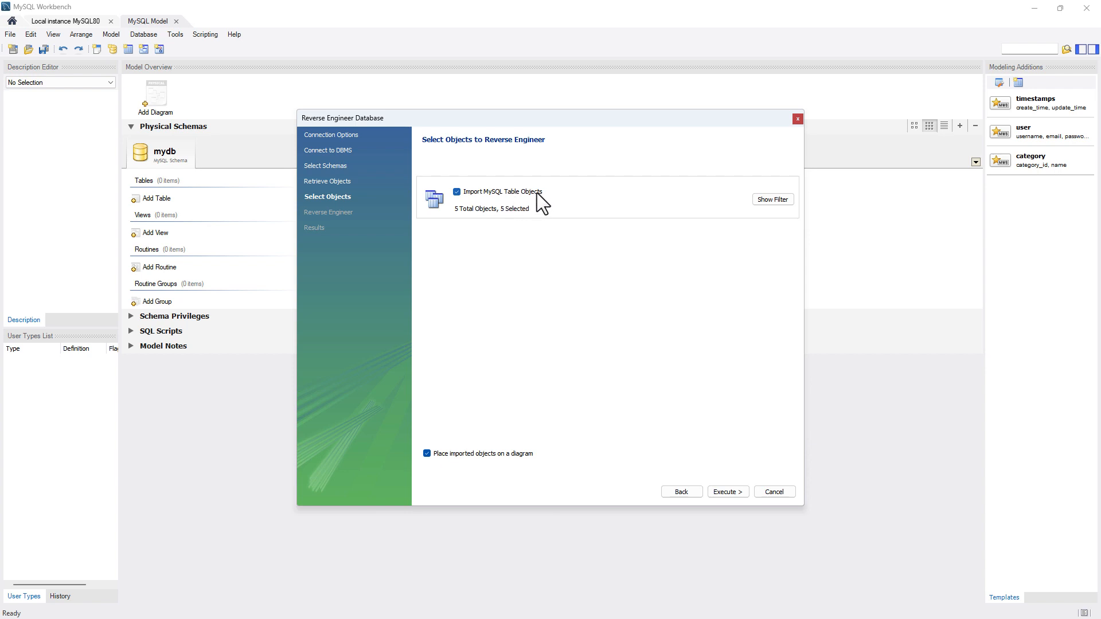
{"action": "left_click", "coordinate": [773, 200]}
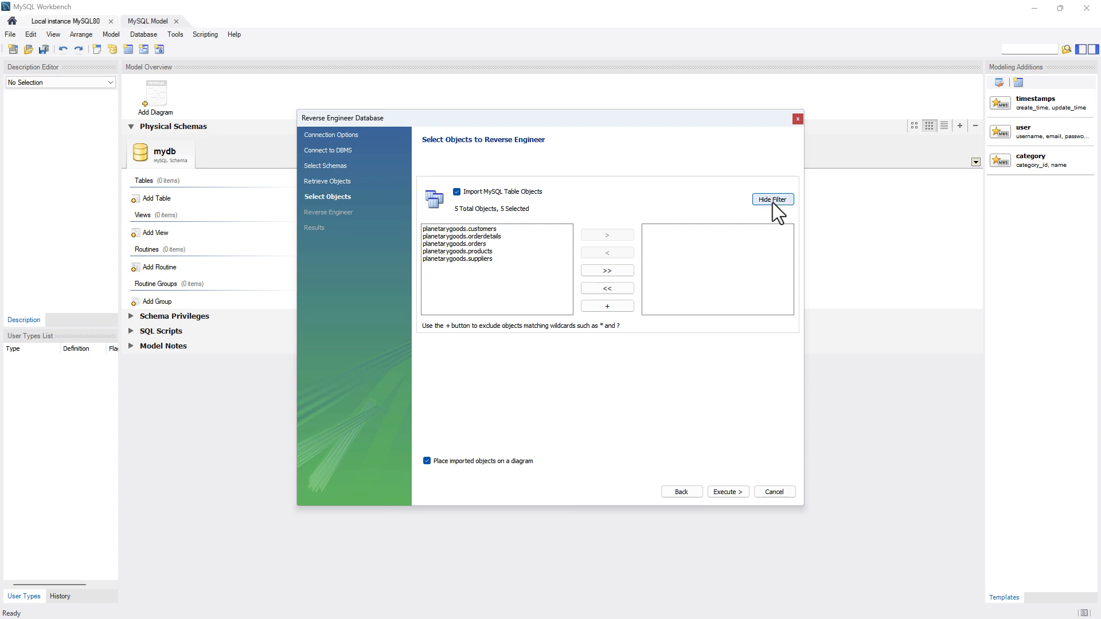
{"action": "left_click", "coordinate": [475, 236]}
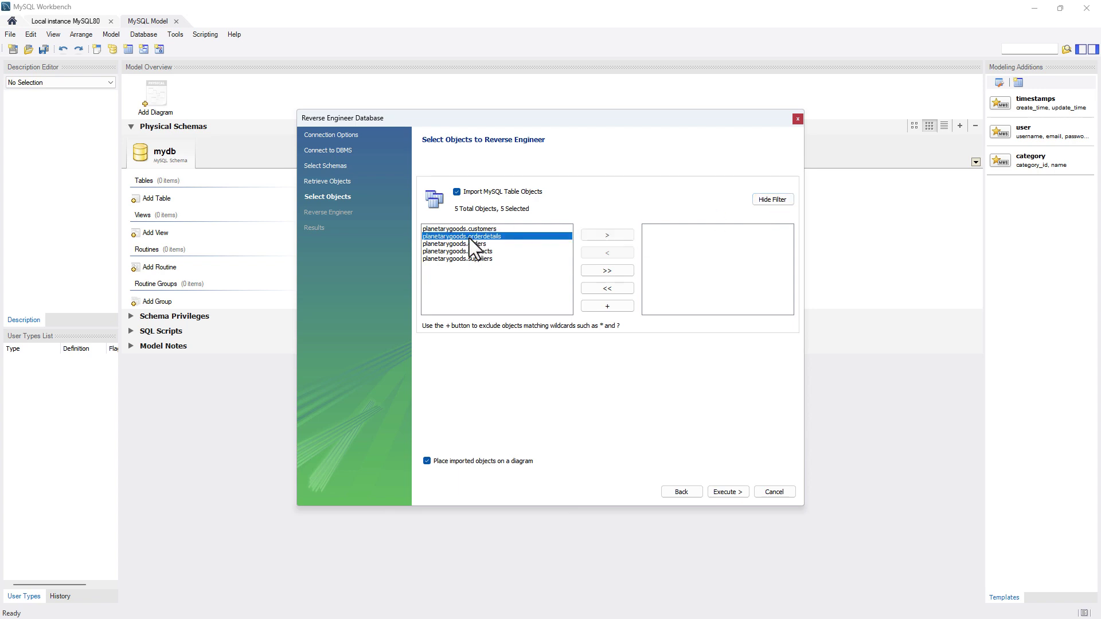
{"action": "left_click", "coordinate": [607, 236]}
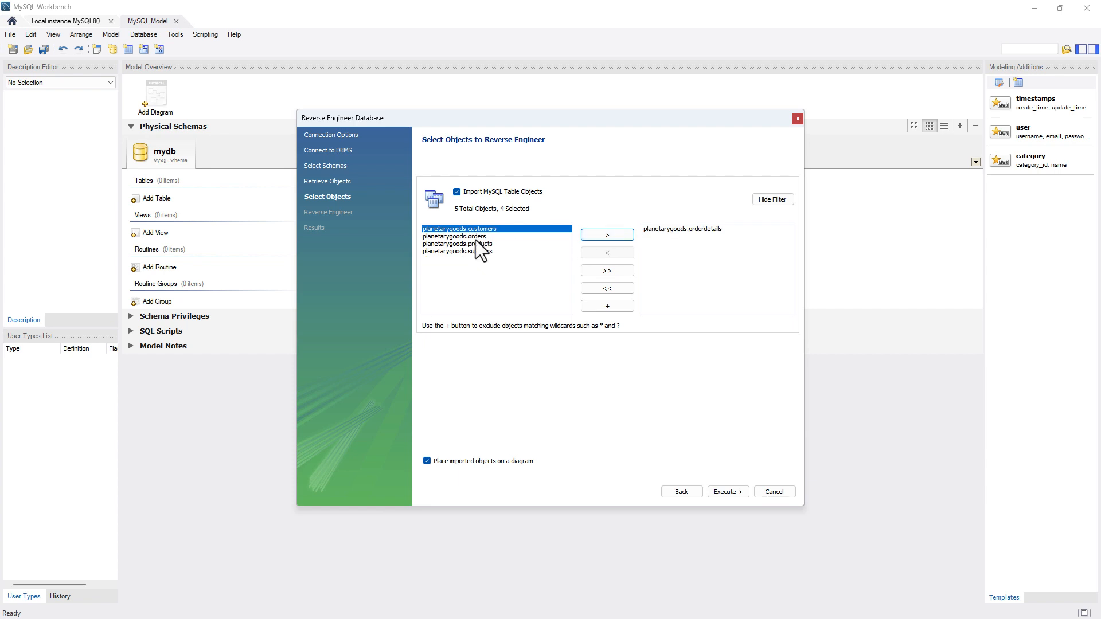
{"action": "left_click", "coordinate": [606, 288]}
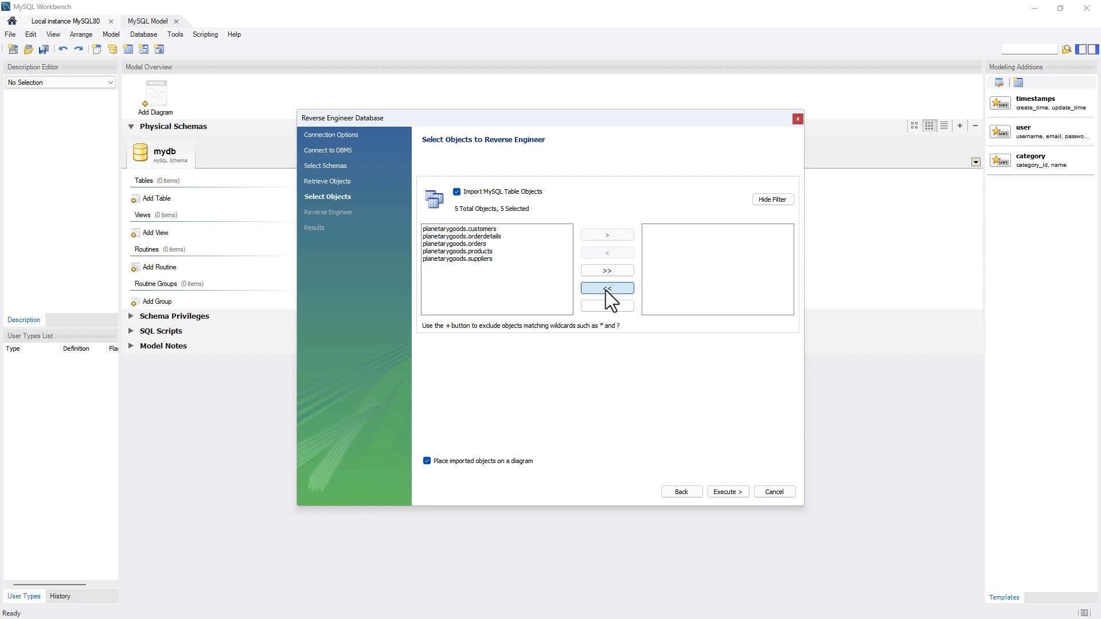
{"action": "left_click", "coordinate": [771, 199]}
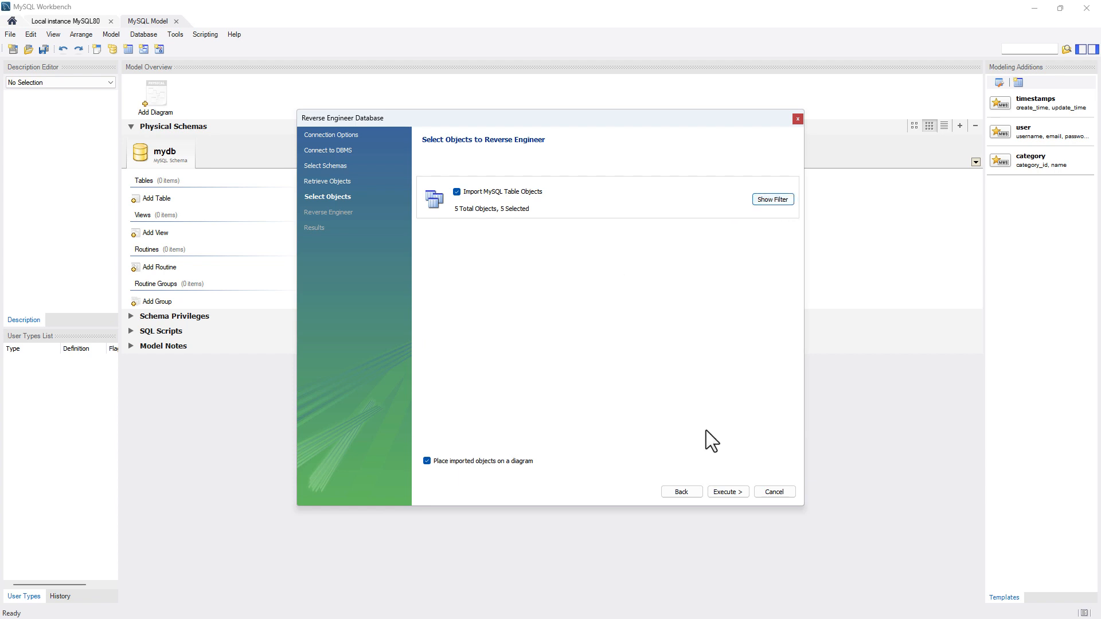
Execute the import of the 5 tables and finish, placing them on a new EER diagram
{"action": "left_click", "coordinate": [727, 489]}
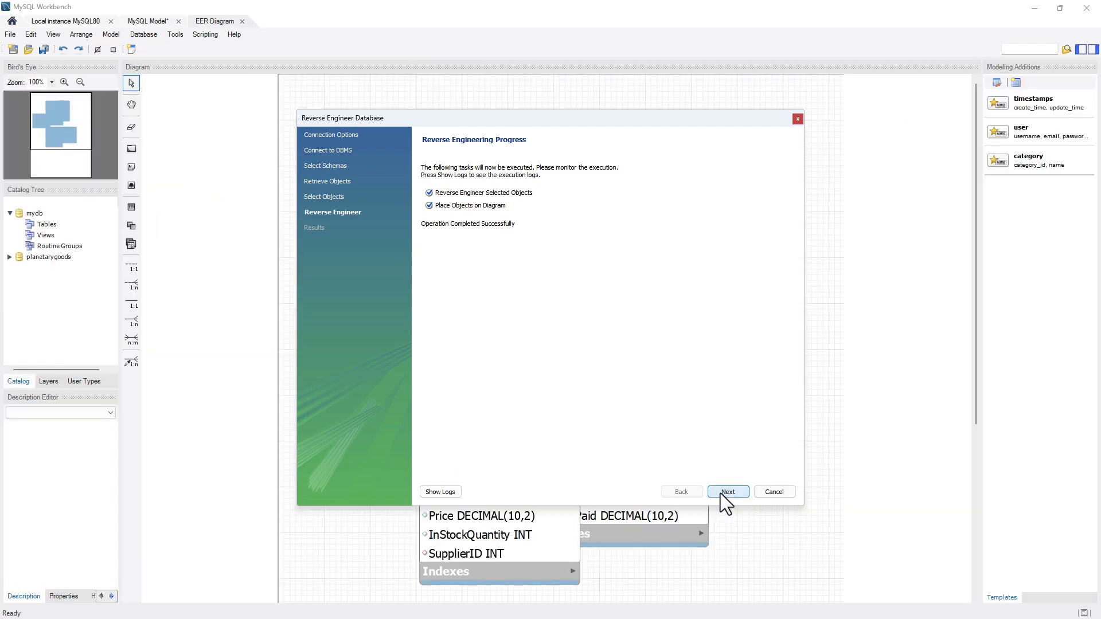
{"action": "left_click", "coordinate": [728, 491]}
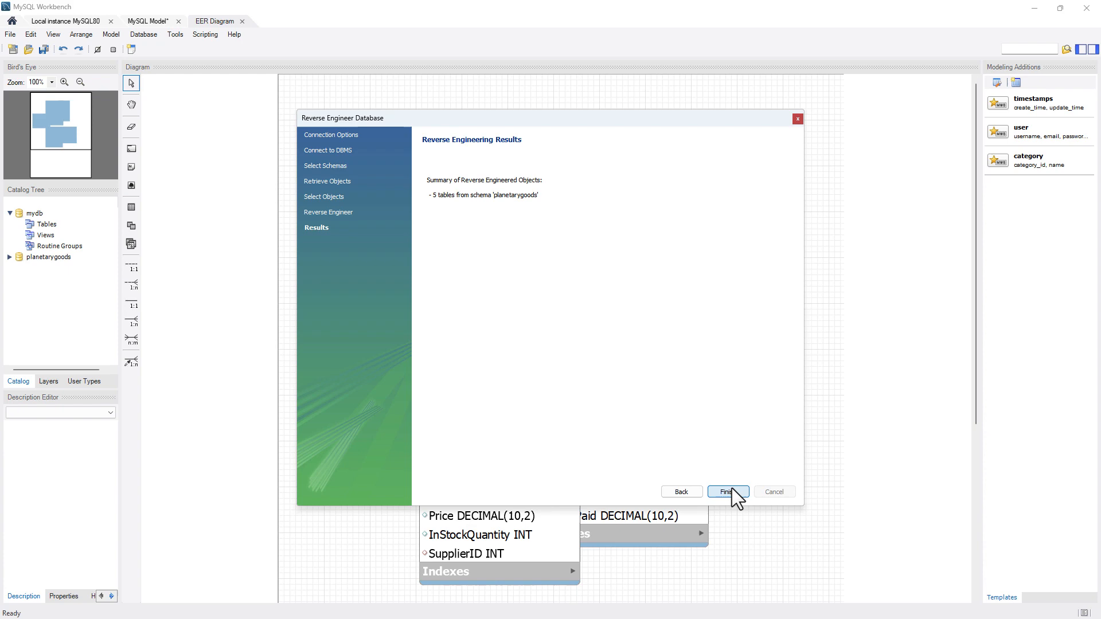
{"action": "left_click", "coordinate": [728, 492]}
Spread out the tables, moving orders and products clear of each other
{"action": "left_click_drag", "start_coordinate": [590, 160], "coordinate": [764, 147]}
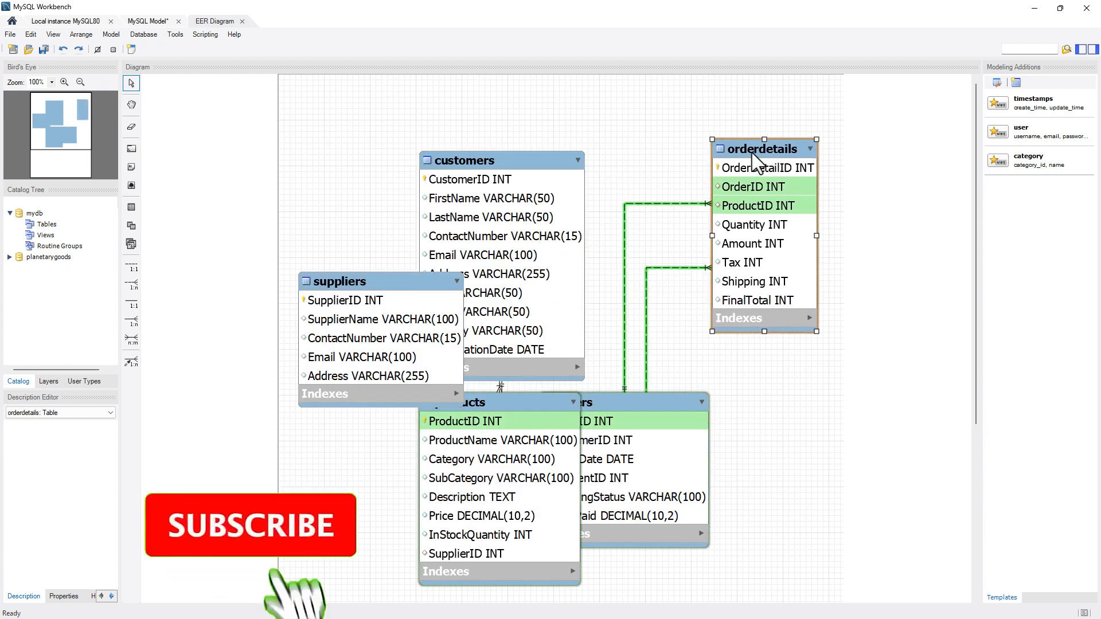
{"action": "left_click", "coordinate": [517, 162]}
{"action": "left_click_drag", "start_coordinate": [517, 161], "coordinate": [556, 91]}
{"action": "left_click_drag", "start_coordinate": [339, 281], "coordinate": [318, 210]}
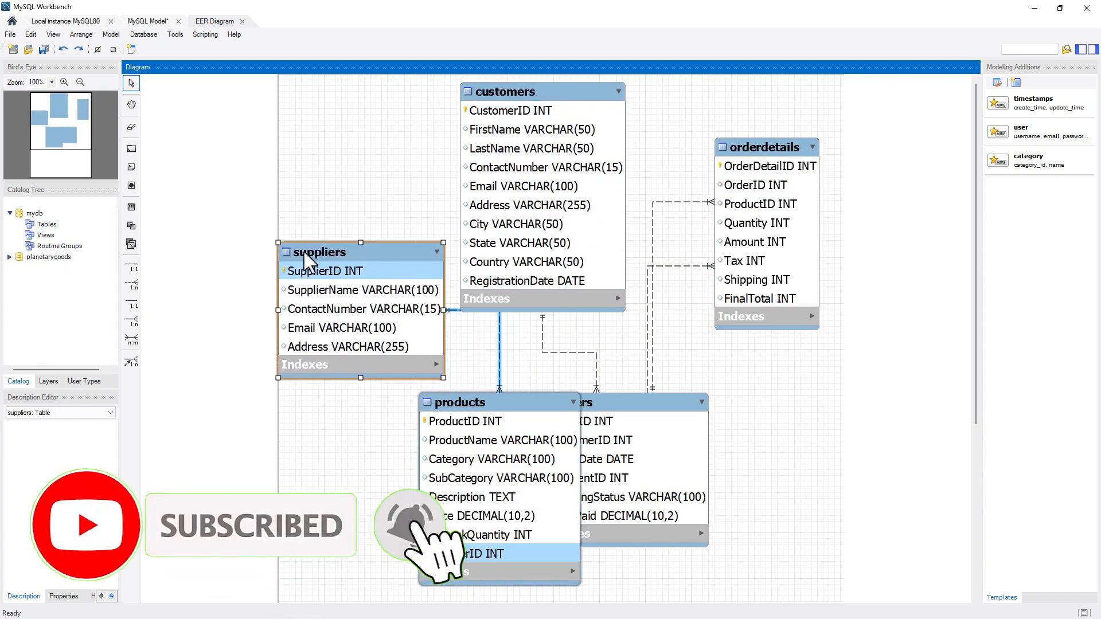
{"action": "left_click_drag", "start_coordinate": [641, 403], "coordinate": [737, 449]}
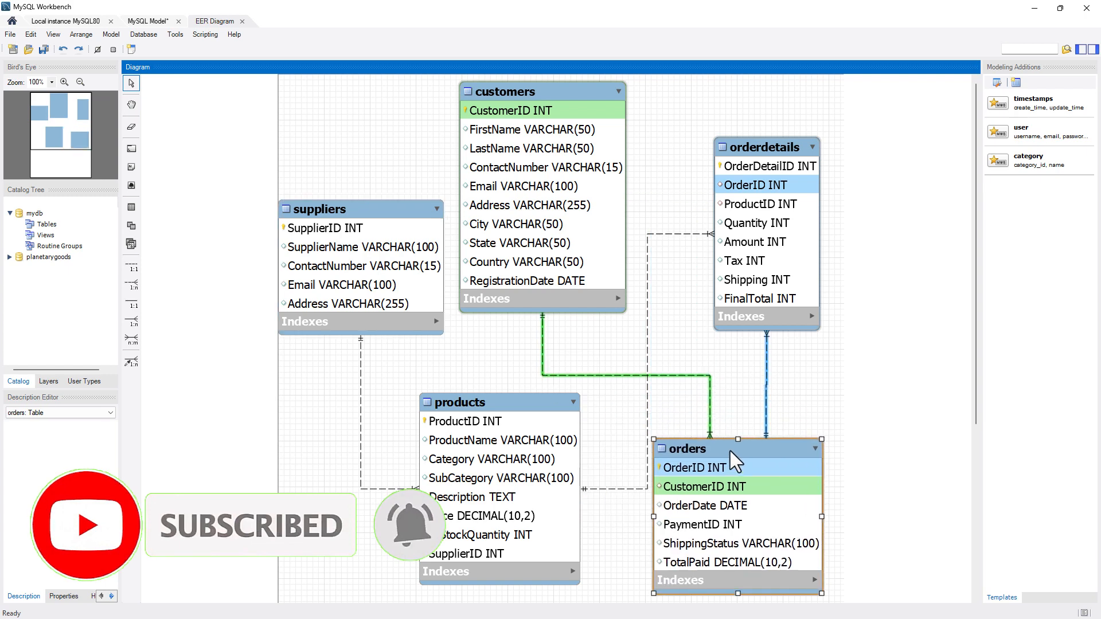
{"action": "left_click_drag", "start_coordinate": [503, 403], "coordinate": [387, 414]}
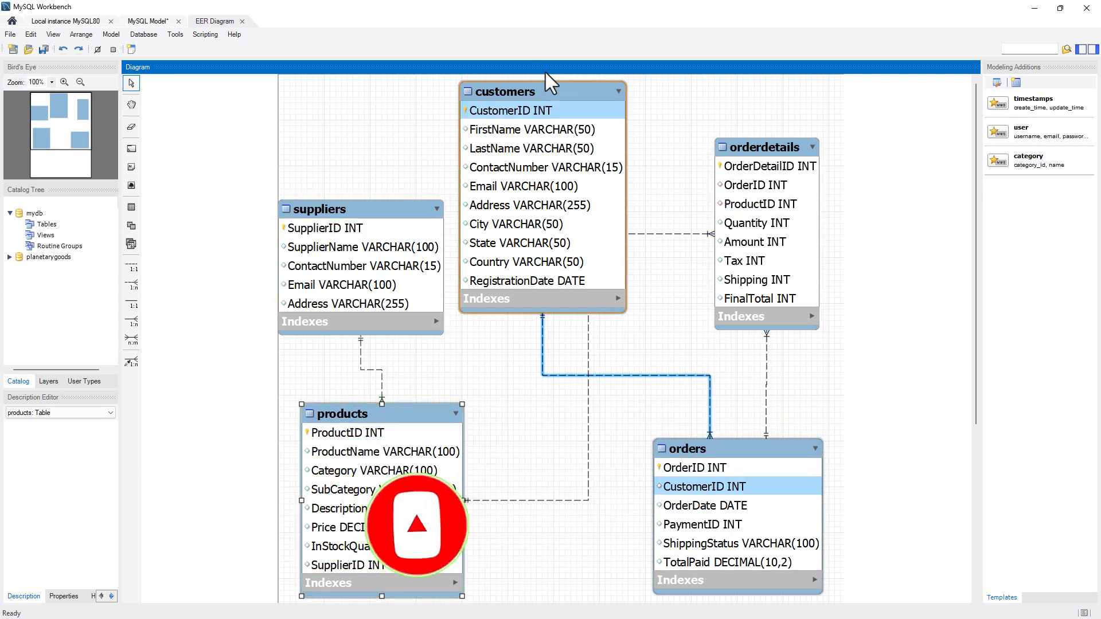
{"action": "mouse_move", "coordinate": [557, 115]}
{"action": "left_mouse_down"}
{"action": "mouse_move", "coordinate": [564, 133]}
{"action": "mouse_move", "coordinate": [495, 86]}
{"action": "left_mouse_up"}
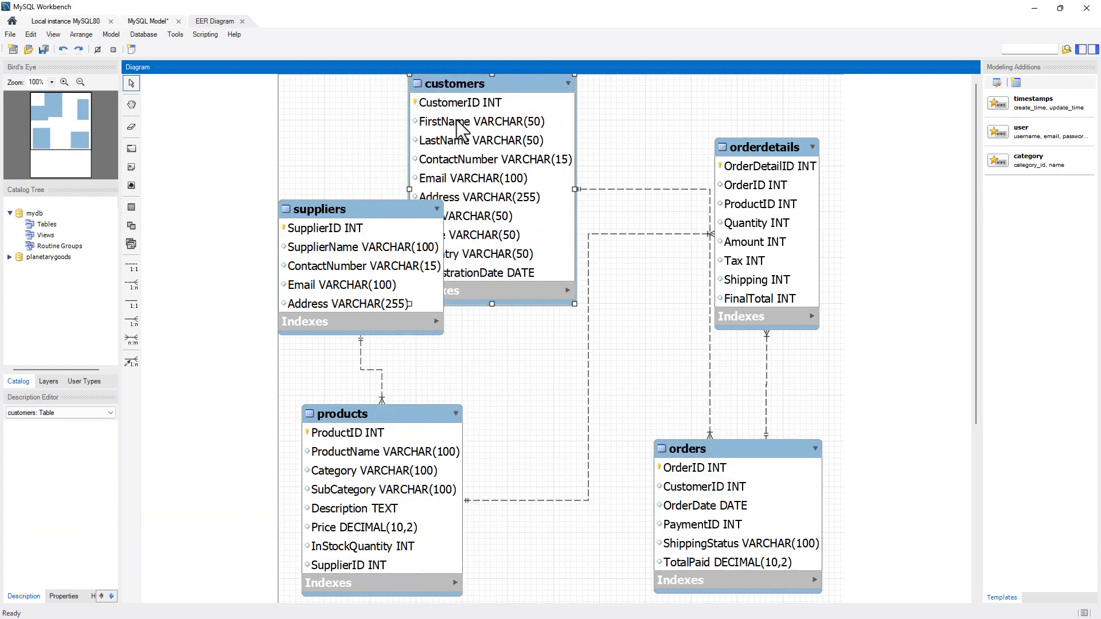
Place suppliers top-left above products with customers and orderdetails along the top; glance at File Export without exporting
{"action": "left_click", "coordinate": [379, 215]}
{"action": "left_click_drag", "start_coordinate": [375, 209], "coordinate": [375, 249]}
{"action": "left_click_drag", "start_coordinate": [774, 148], "coordinate": [800, 84]}
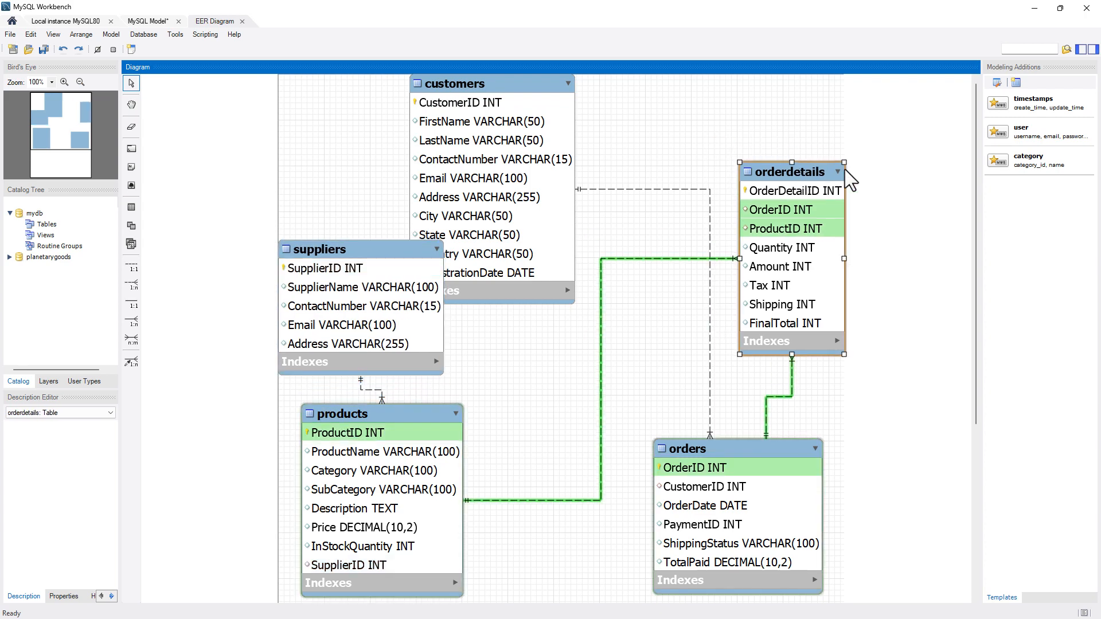
{"action": "left_click_drag", "start_coordinate": [555, 95], "coordinate": [646, 109]}
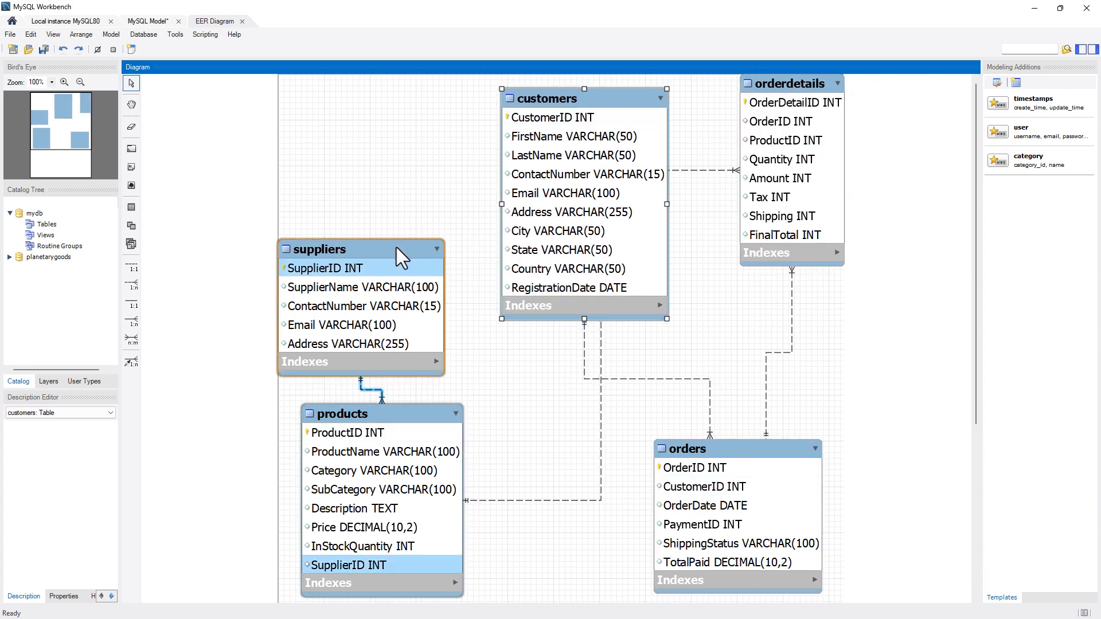
{"action": "mouse_move", "coordinate": [401, 251]}
{"action": "left_mouse_down"}
{"action": "mouse_move", "coordinate": [417, 128]}
{"action": "mouse_move", "coordinate": [406, 129]}
{"action": "left_mouse_up"}
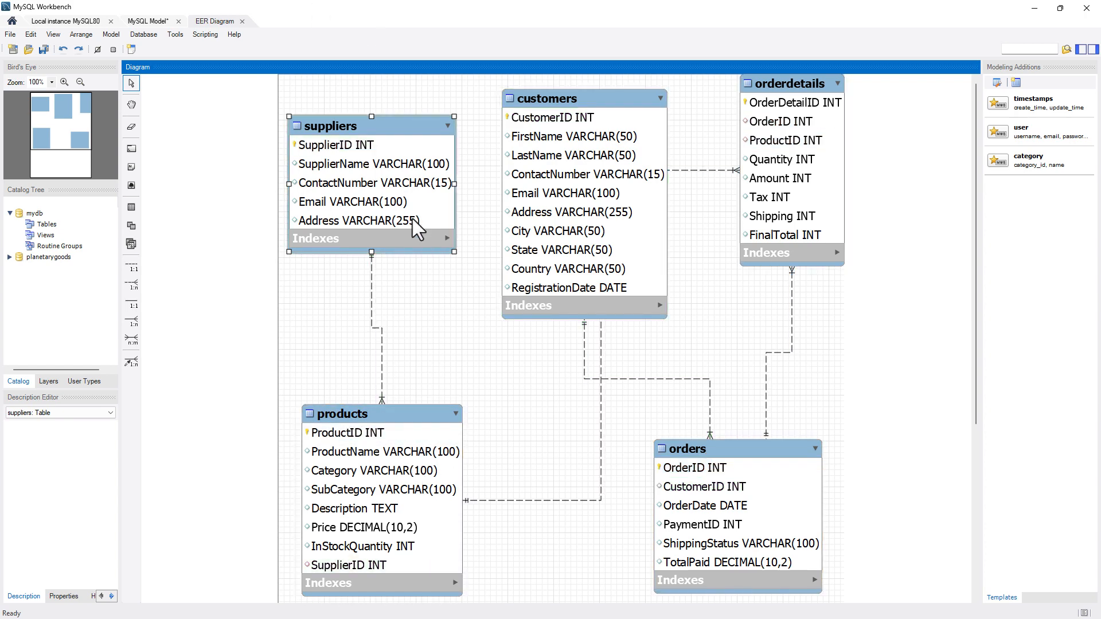
{"action": "left_click", "coordinate": [11, 34]}
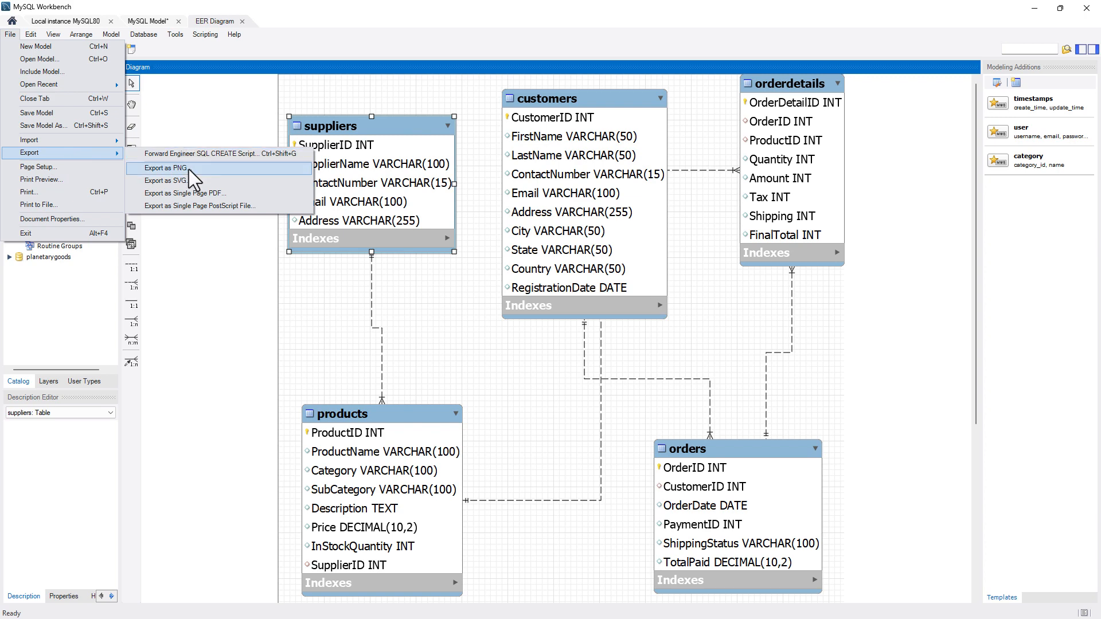
{"action": "mouse_move", "coordinate": [61, 152]}
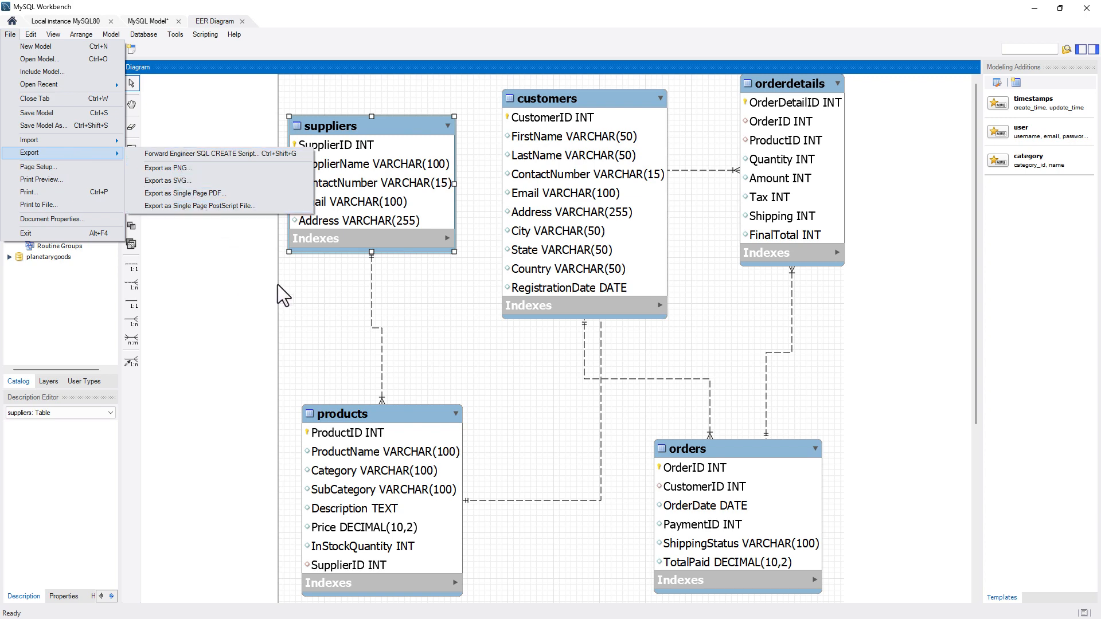
{"action": "left_click", "coordinate": [300, 301]}
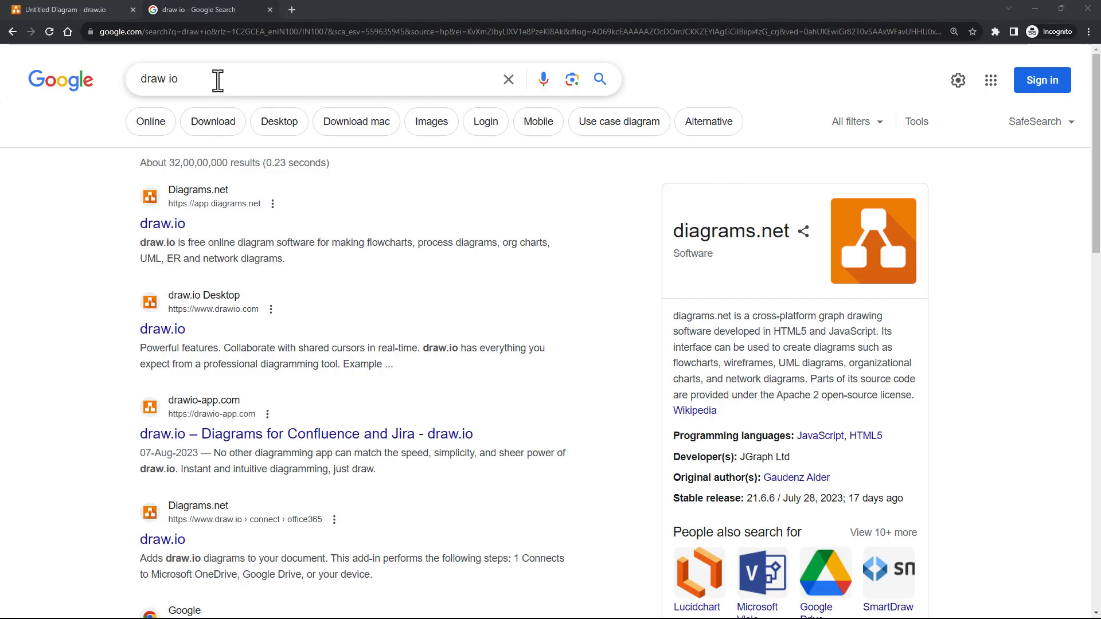
Read through the draw io results, highlighting the snippet, diagrams.net title and author name
{"action": "left_click", "coordinate": [218, 78]}
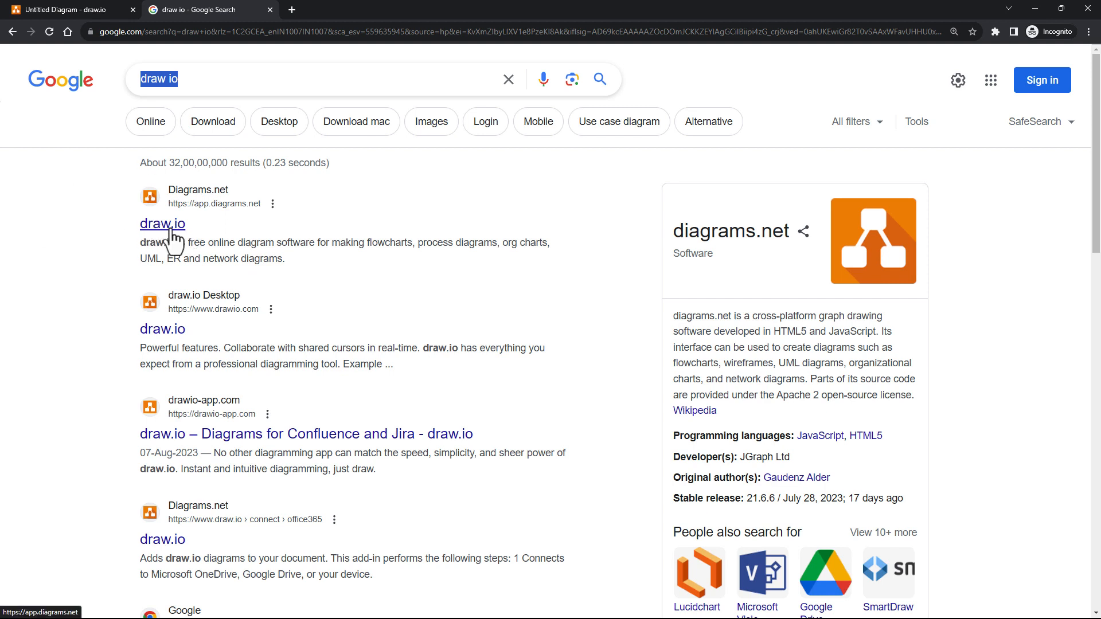
{"action": "left_click_drag", "start_coordinate": [177, 242], "coordinate": [142, 245]}
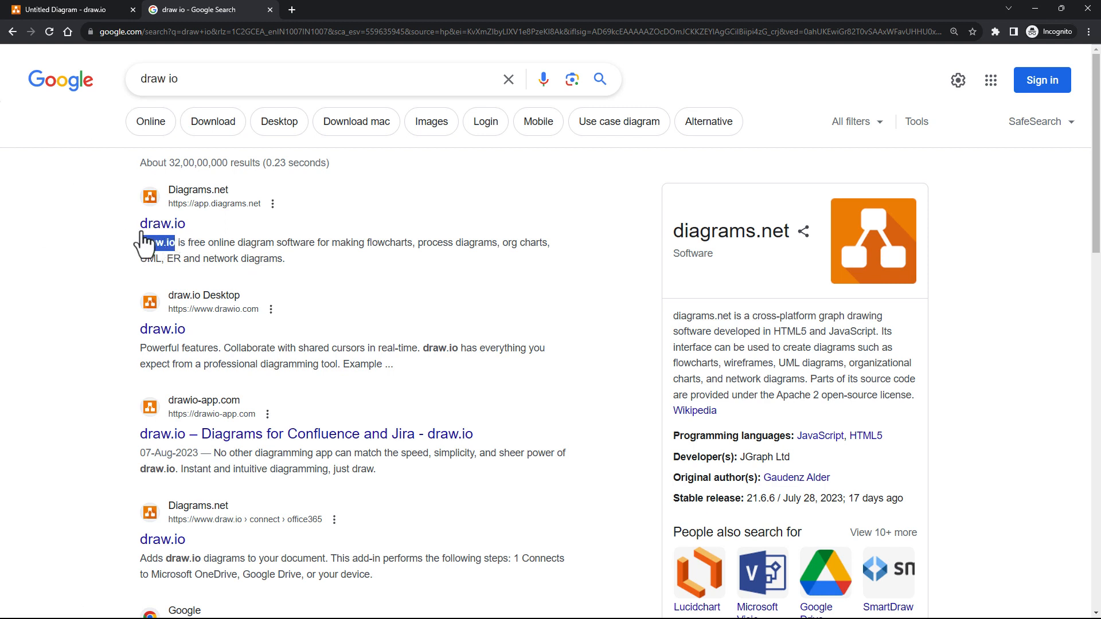
{"action": "left_click", "coordinate": [662, 241]}
{"action": "left_click_drag", "start_coordinate": [673, 231], "coordinate": [784, 235]}
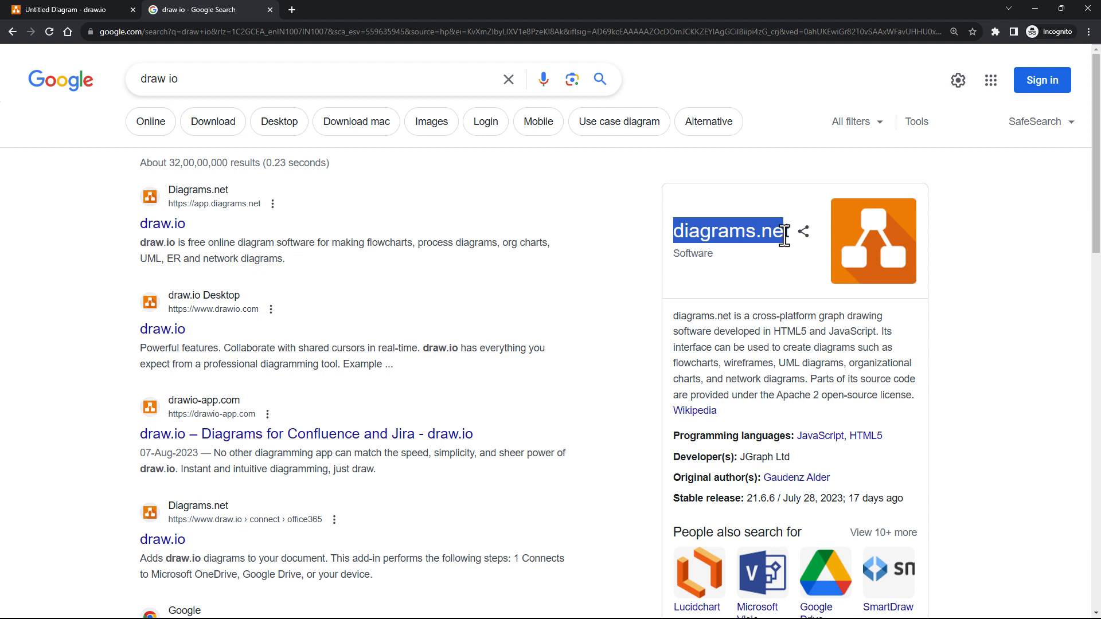
{"action": "left_click", "coordinate": [741, 339]}
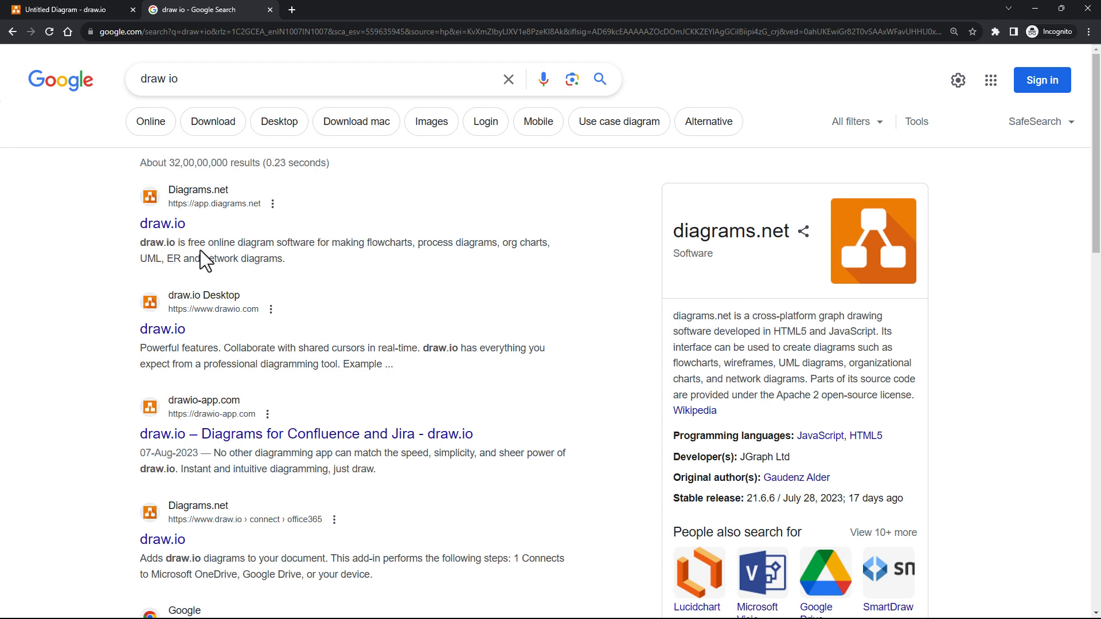
{"action": "left_click_drag", "start_coordinate": [188, 242], "coordinate": [276, 242]}
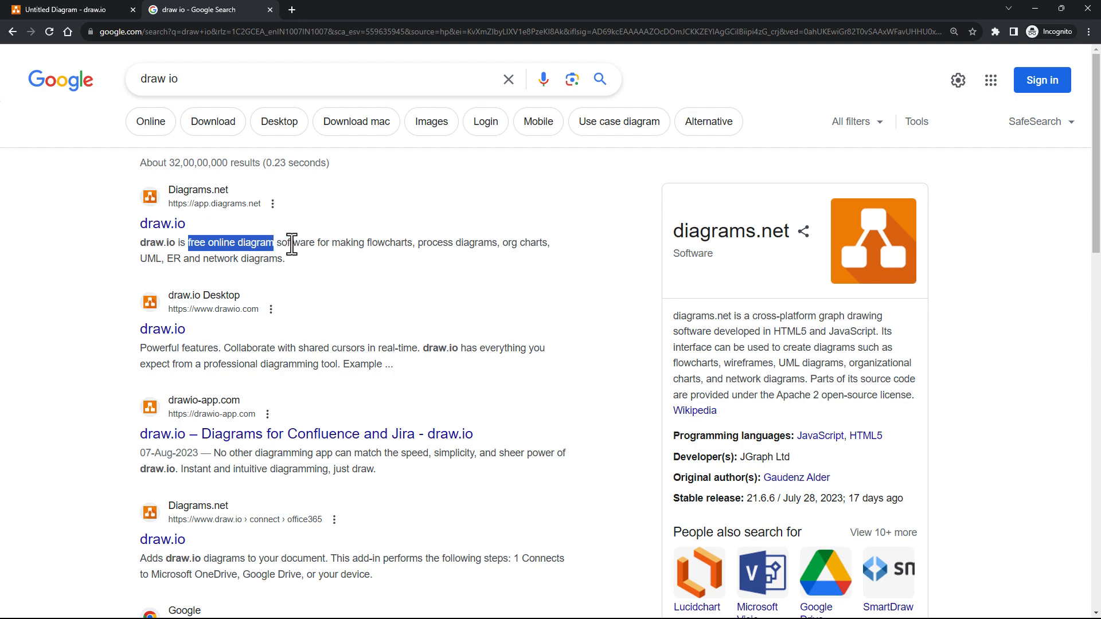
{"action": "scroll", "coordinate": [586, 324], "scroll_direction": "down", "scroll_amount": 2}
{"action": "scroll", "coordinate": [754, 398], "scroll_direction": "down", "scroll_amount": 1}
{"action": "scroll", "coordinate": [755, 398], "scroll_direction": "down", "scroll_amount": 1}
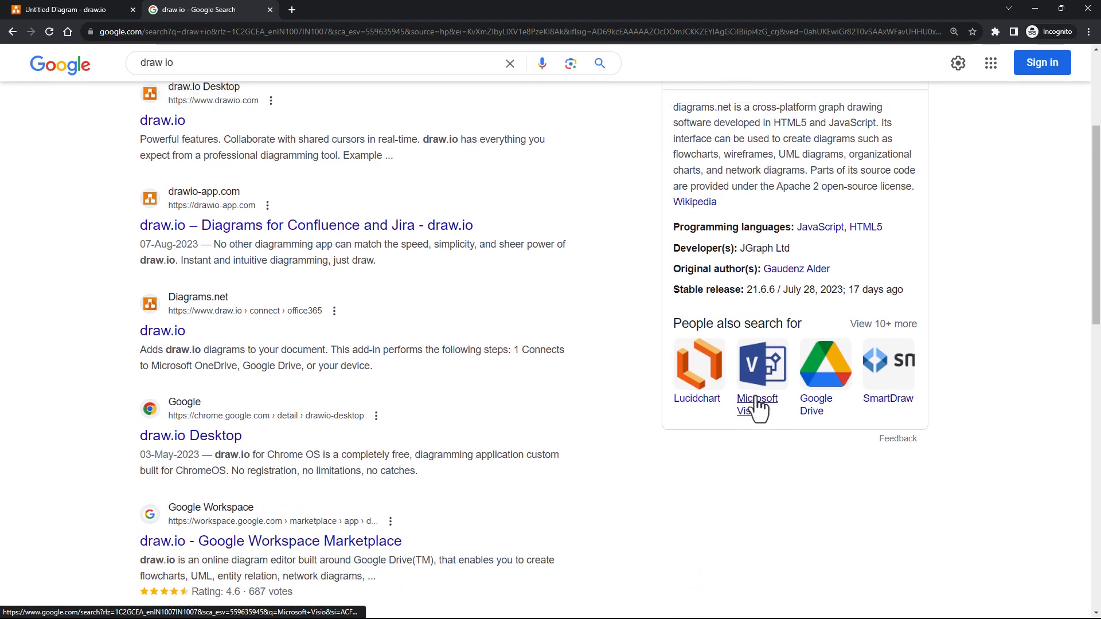
{"action": "scroll", "coordinate": [754, 398], "scroll_direction": "up", "scroll_amount": 4}
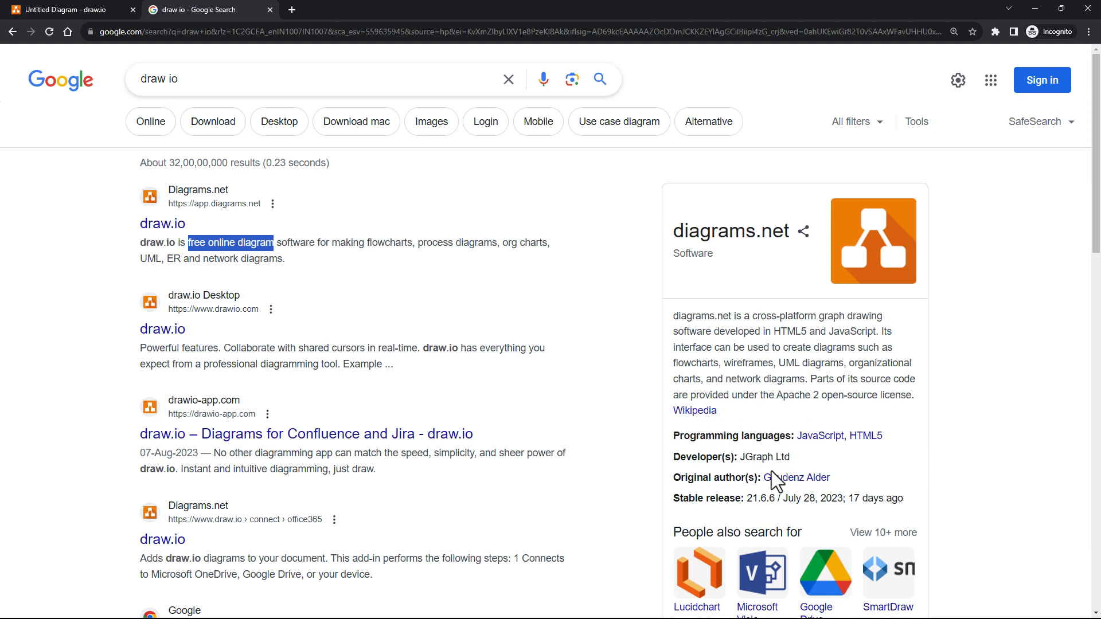
{"action": "left_click_drag", "start_coordinate": [762, 477], "coordinate": [829, 480]}
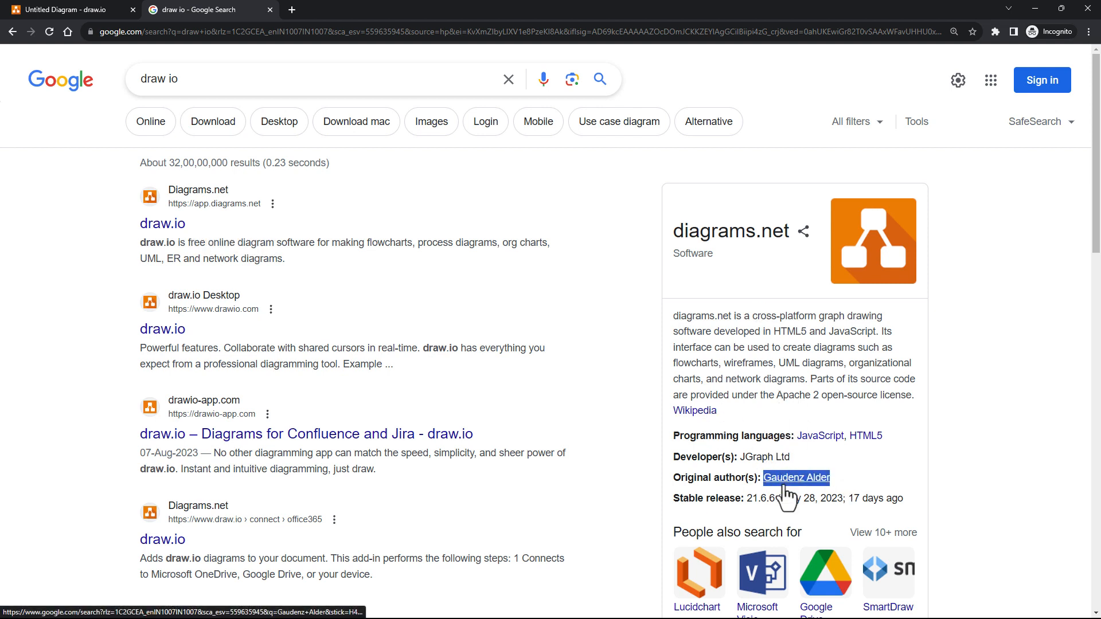
{"action": "left_click", "coordinate": [590, 317]}
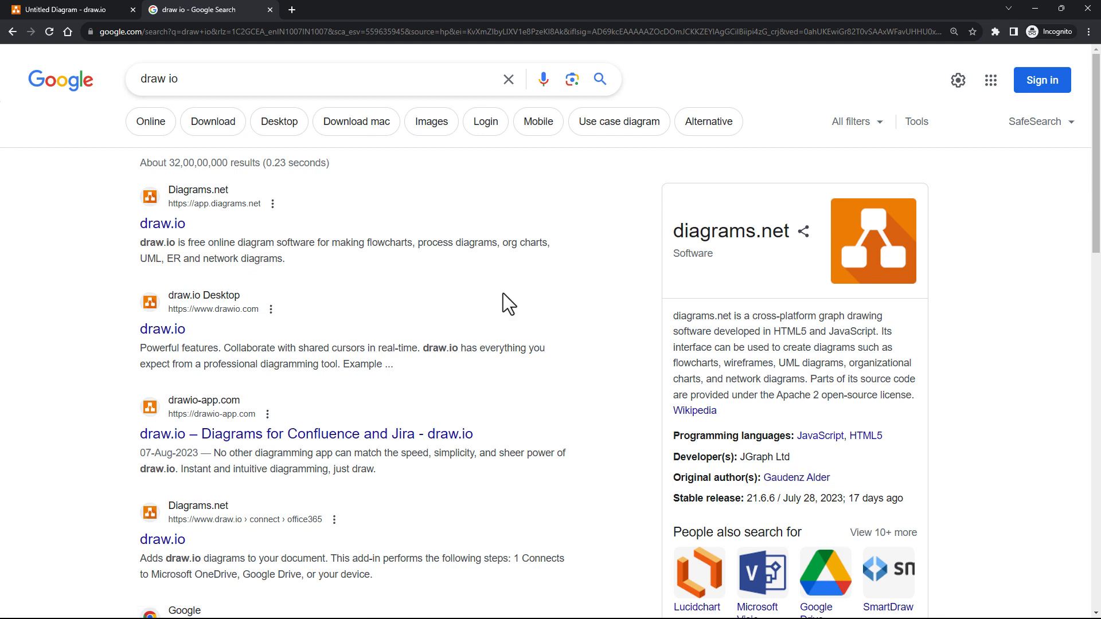
Launch the draw.io web app from the first result, then return to the Untitled Diagram editor
{"action": "left_click", "coordinate": [163, 224]}
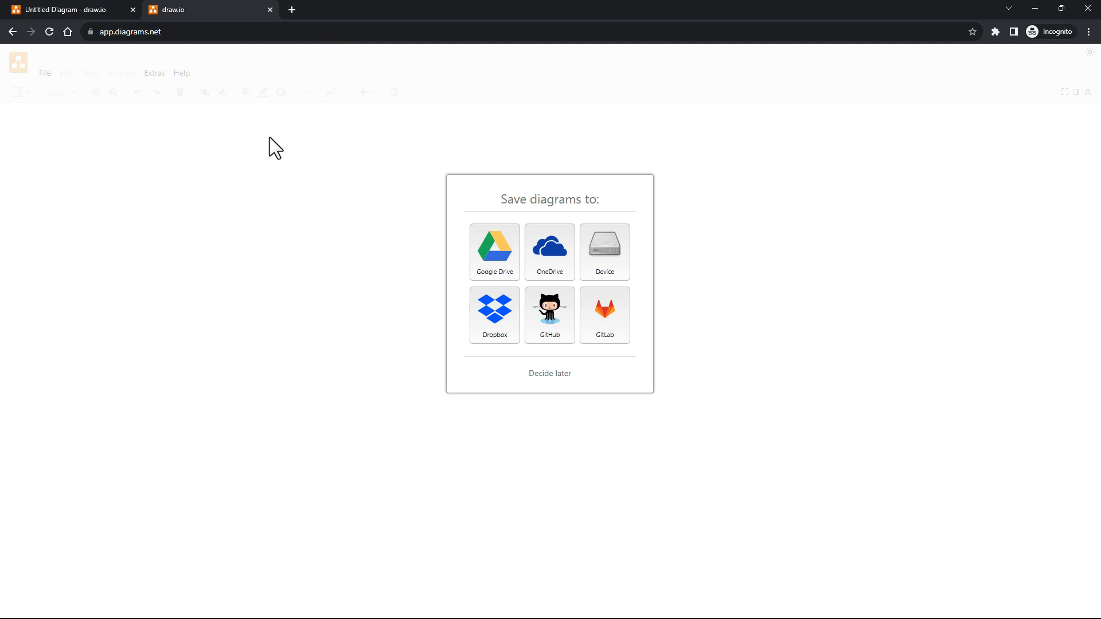
{"action": "left_click_drag", "start_coordinate": [503, 199], "coordinate": [608, 205]}
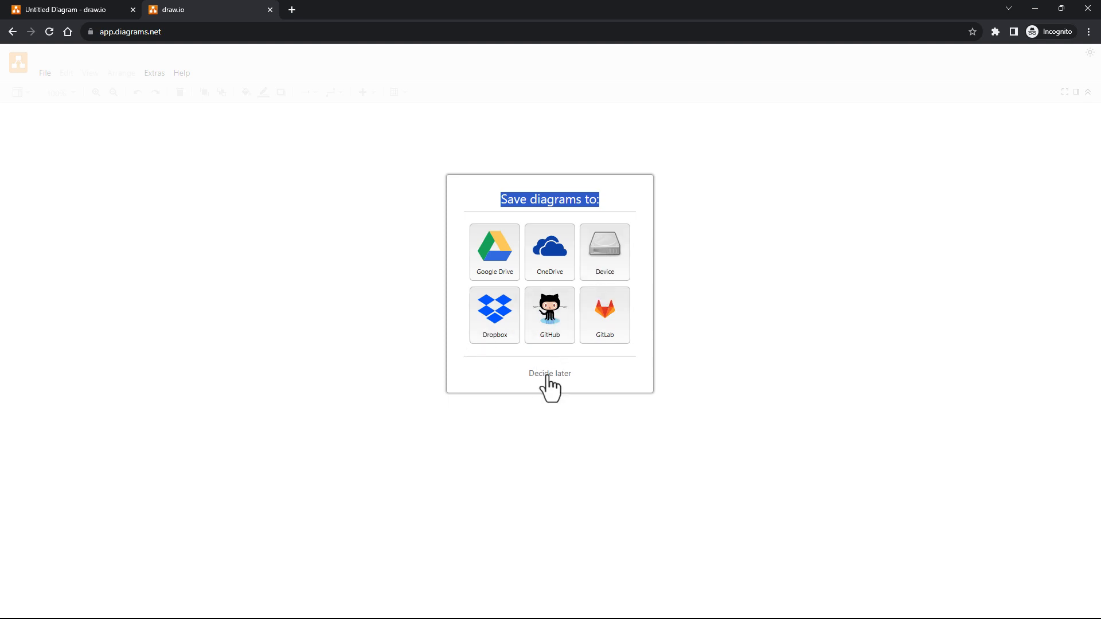
{"action": "left_click", "coordinate": [106, 9]}
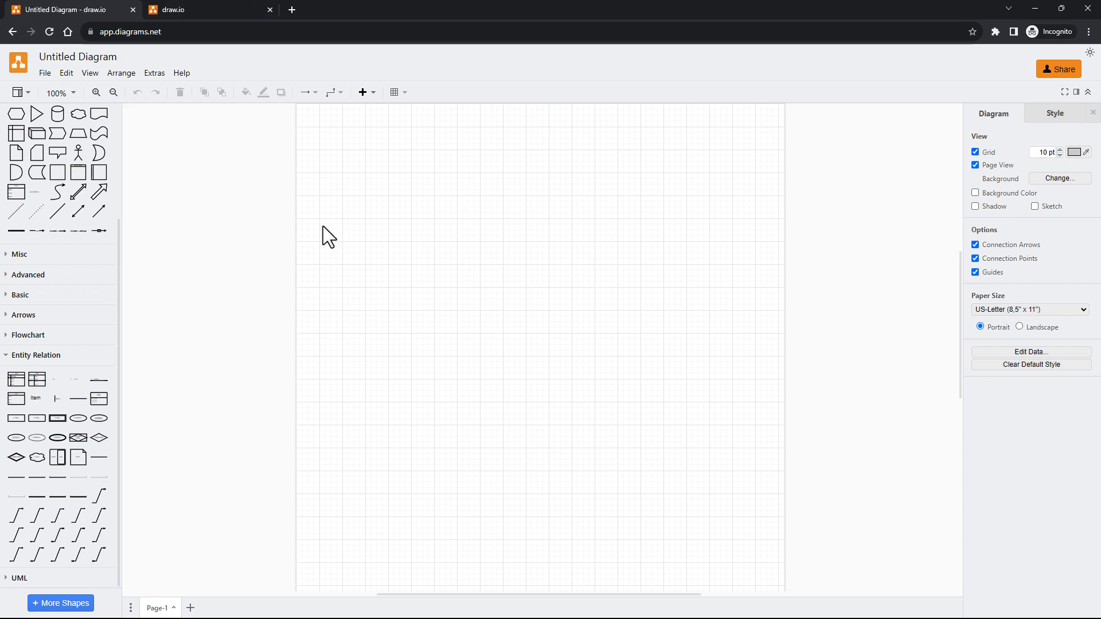
{"action": "left_click", "coordinate": [37, 114]}
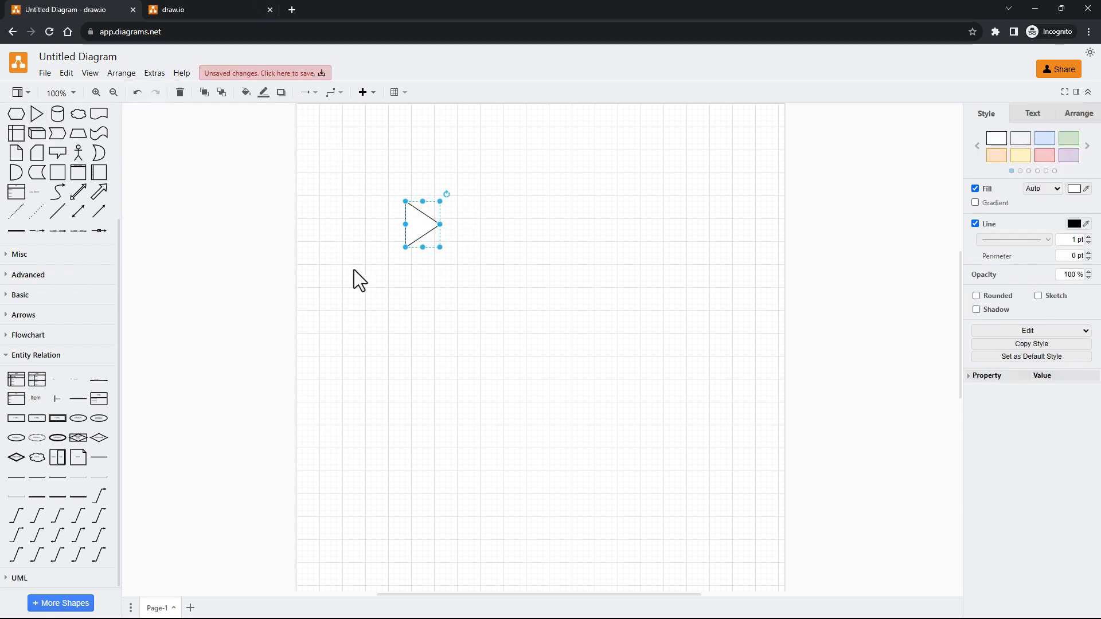
{"action": "mouse_move", "coordinate": [57, 113]}
{"action": "left_mouse_down"}
{"action": "mouse_move", "coordinate": [465, 237]}
{"action": "mouse_move", "coordinate": [517, 234]}
{"action": "left_mouse_up"}
{"action": "left_click", "coordinate": [422, 225]}
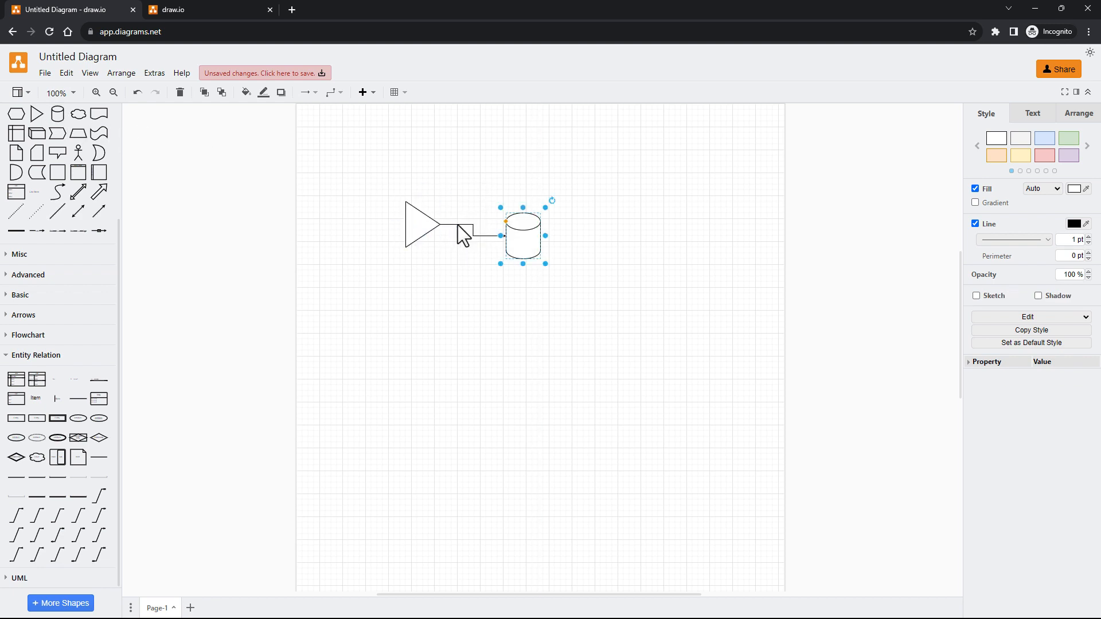
{"action": "left_click", "coordinate": [513, 243]}
{"action": "key", "text": "Delete"}
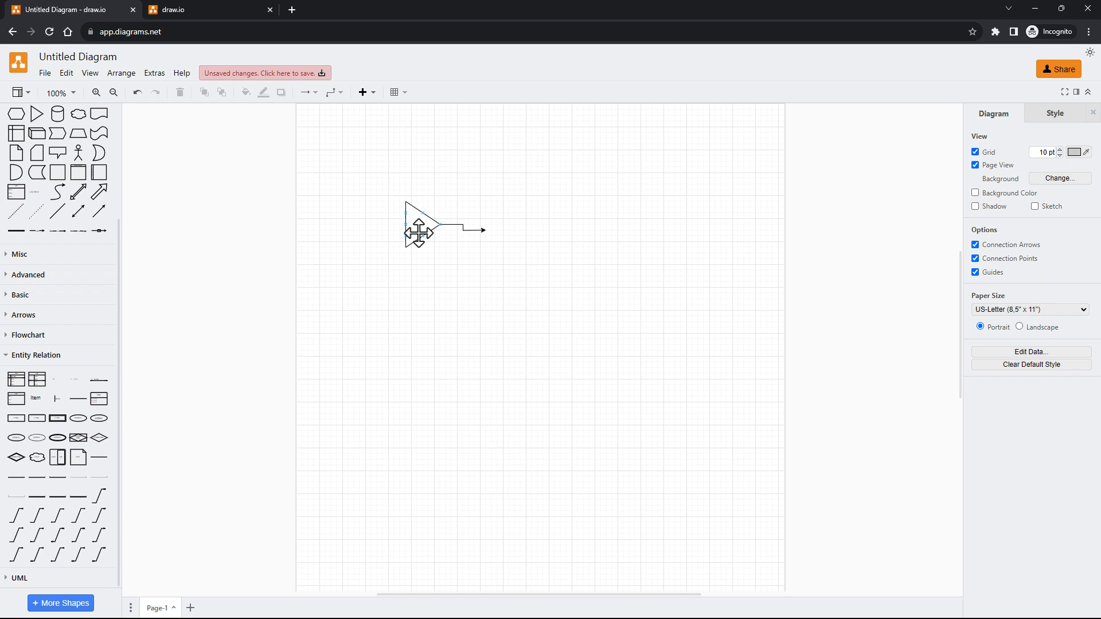
{"action": "left_click", "coordinate": [416, 228]}
{"action": "key", "text": "Delete"}
{"action": "key", "text": "Delete"}
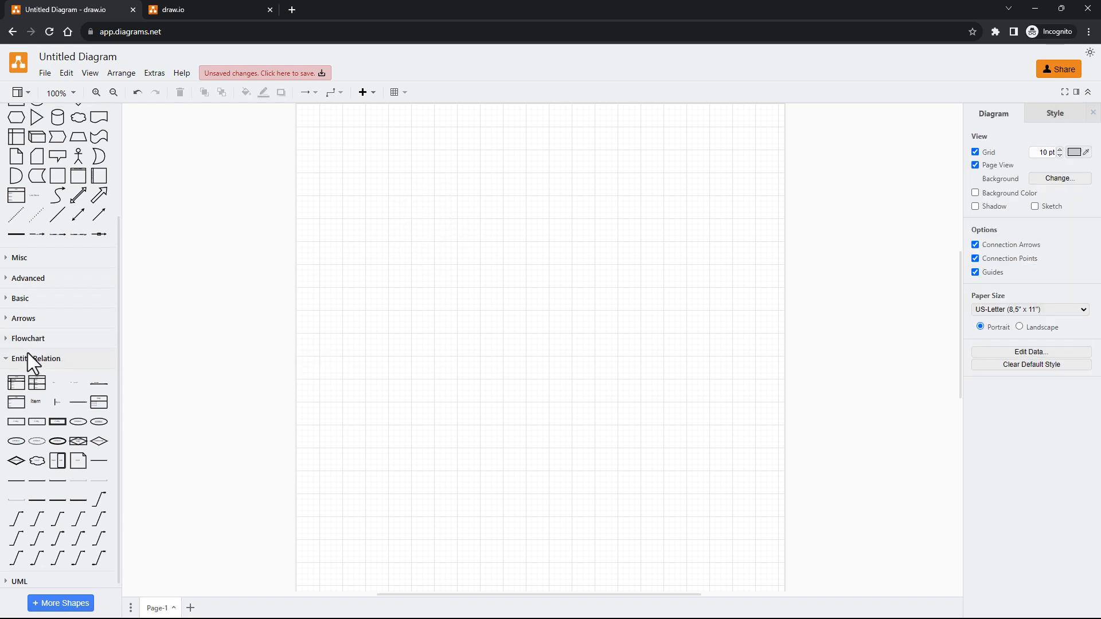
{"action": "scroll", "coordinate": [28, 352], "scroll_direction": "up", "scroll_amount": 5}
{"action": "scroll", "coordinate": [28, 353], "scroll_direction": "down", "scroll_amount": 4}
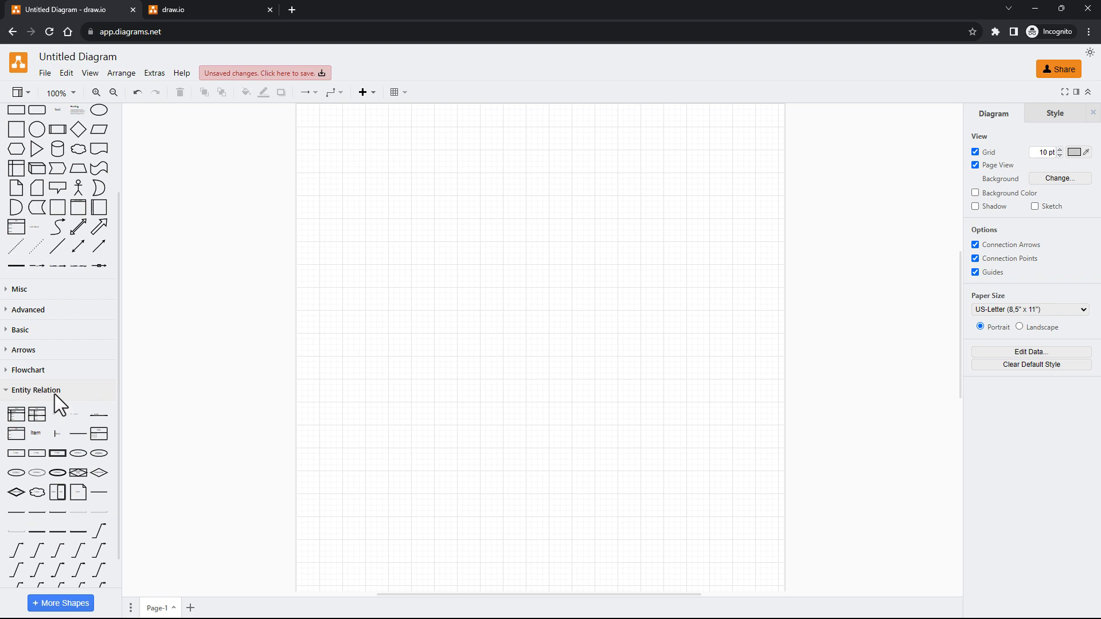
Place three ER table entities on the canvas, the second with PK,FK rows
{"action": "left_click_drag", "start_coordinate": [15, 417], "coordinate": [344, 179]}
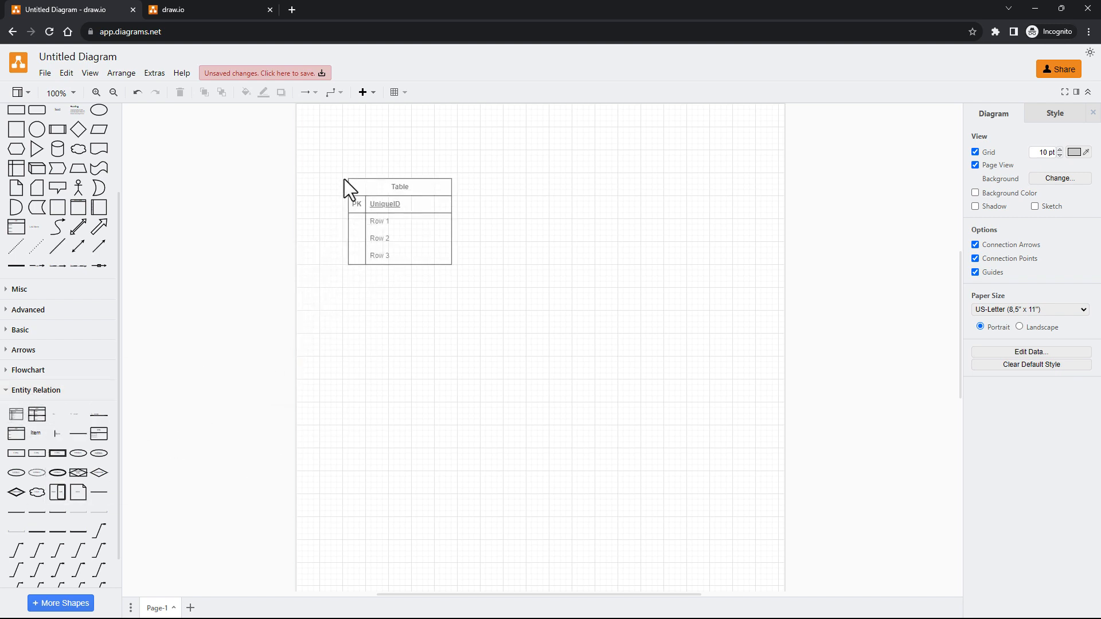
{"action": "left_click_drag", "start_coordinate": [37, 417], "coordinate": [563, 200]}
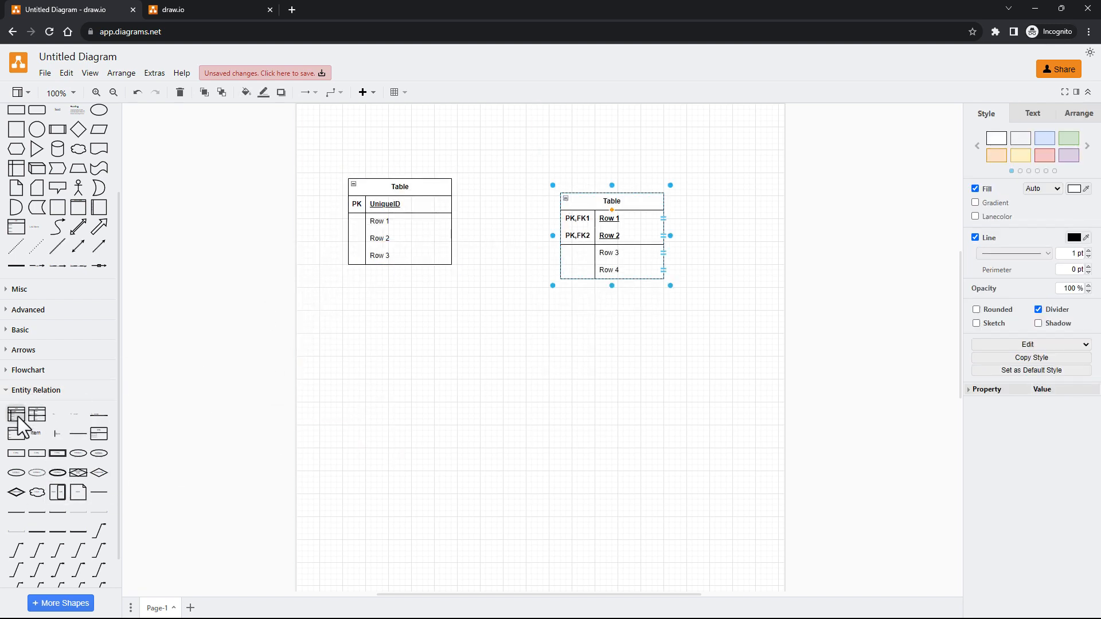
{"action": "mouse_move", "coordinate": [16, 416]}
{"action": "left_mouse_down"}
{"action": "mouse_move", "coordinate": [353, 379]}
{"action": "mouse_move", "coordinate": [375, 349]}
{"action": "left_mouse_up"}
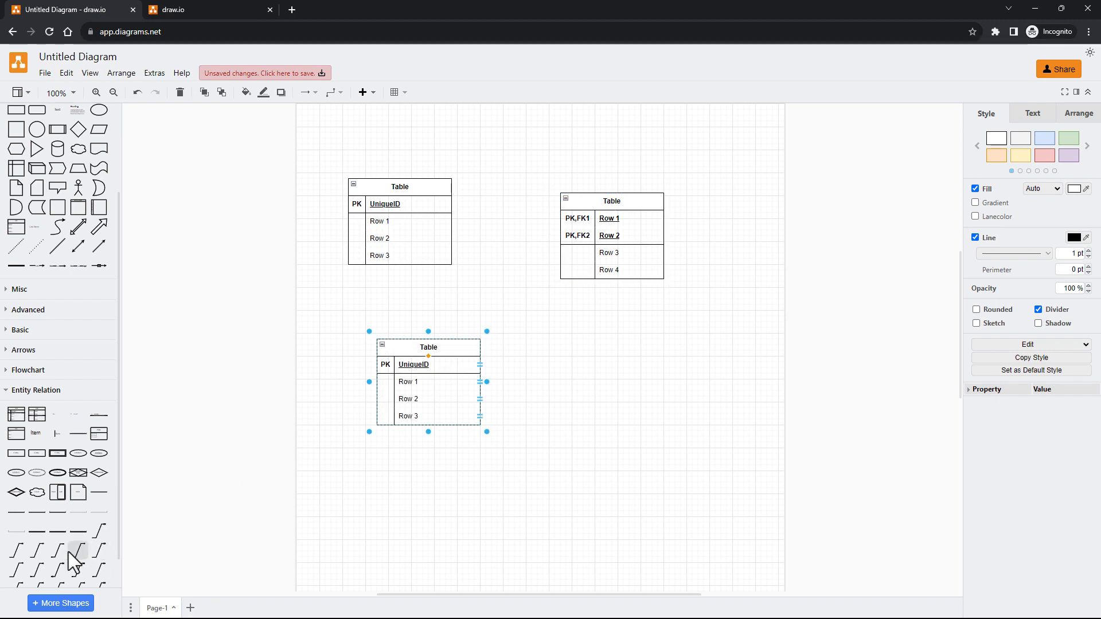
Add two relationship connectors and attach one from the first table to the second table's key rows
{"action": "left_click_drag", "start_coordinate": [58, 550], "coordinate": [480, 264]}
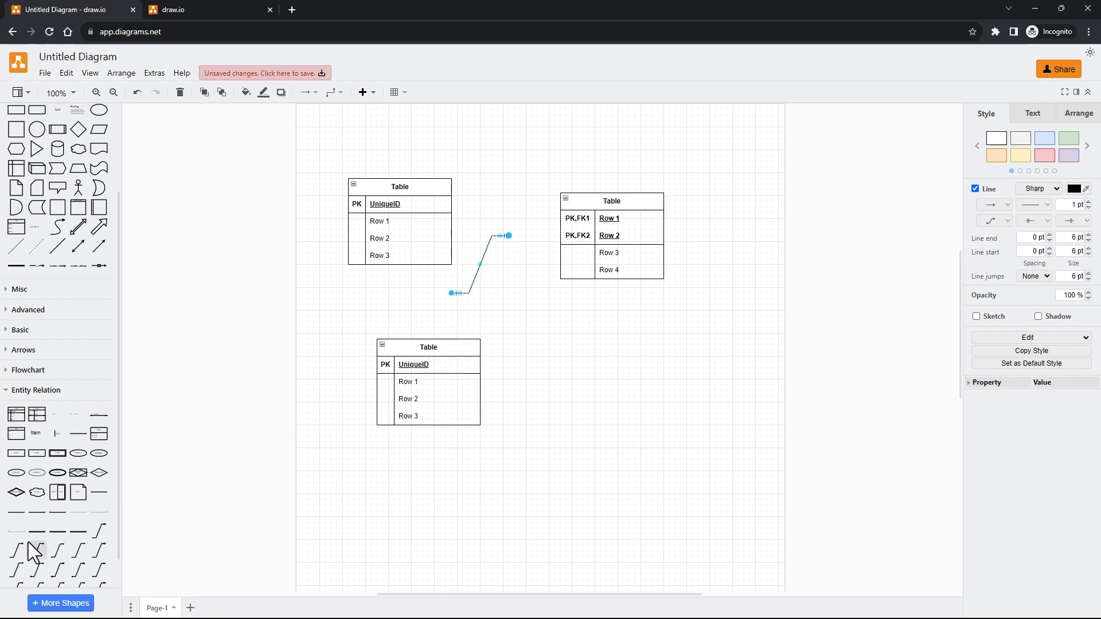
{"action": "mouse_move", "coordinate": [17, 555]}
{"action": "left_mouse_down"}
{"action": "mouse_move", "coordinate": [343, 351]}
{"action": "mouse_move", "coordinate": [560, 234]}
{"action": "left_mouse_up"}
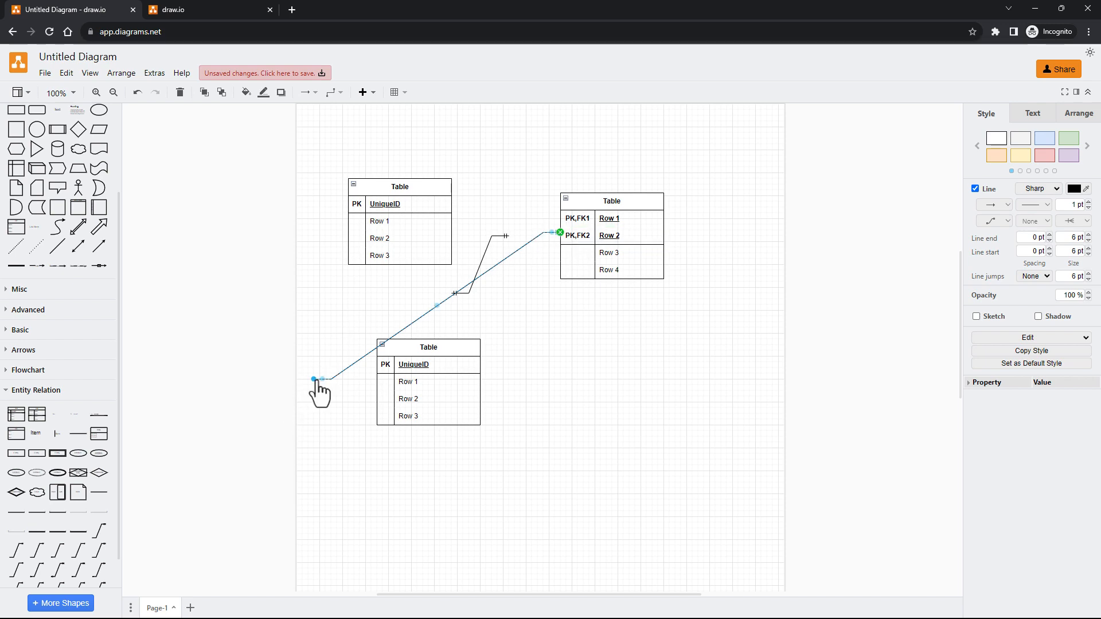
{"action": "left_click_drag", "start_coordinate": [318, 380], "coordinate": [452, 238]}
{"action": "left_click", "coordinate": [432, 325]}
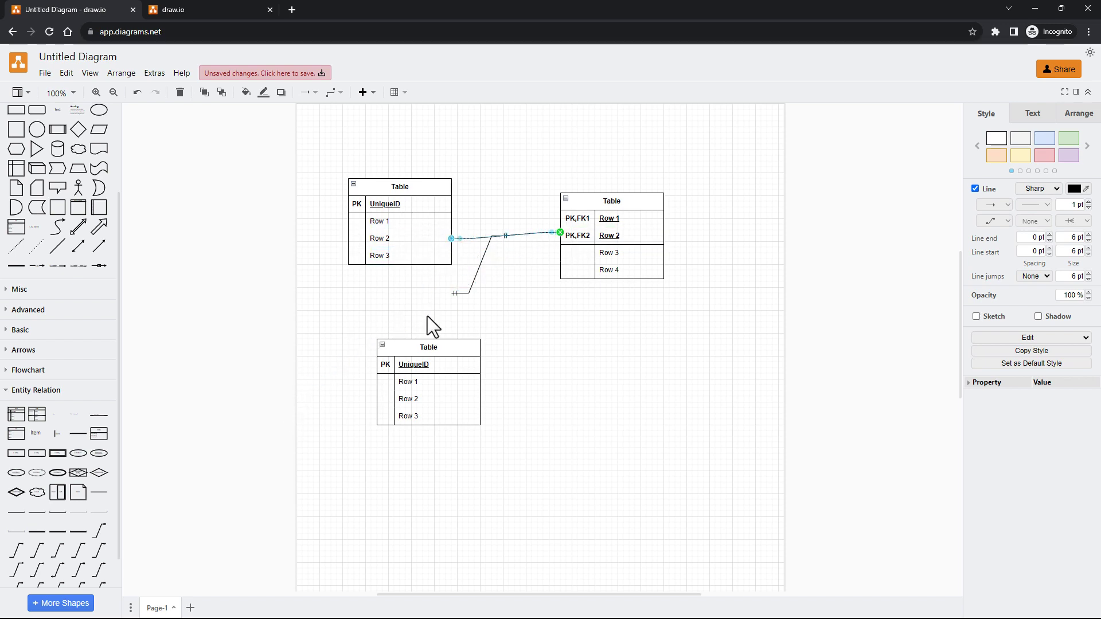
{"action": "left_click", "coordinate": [399, 255]}
Title the first table CUSTOMER and rename its Row 3 to ID
{"action": "left_click", "coordinate": [391, 206]}
{"action": "double_click", "coordinate": [398, 188]}
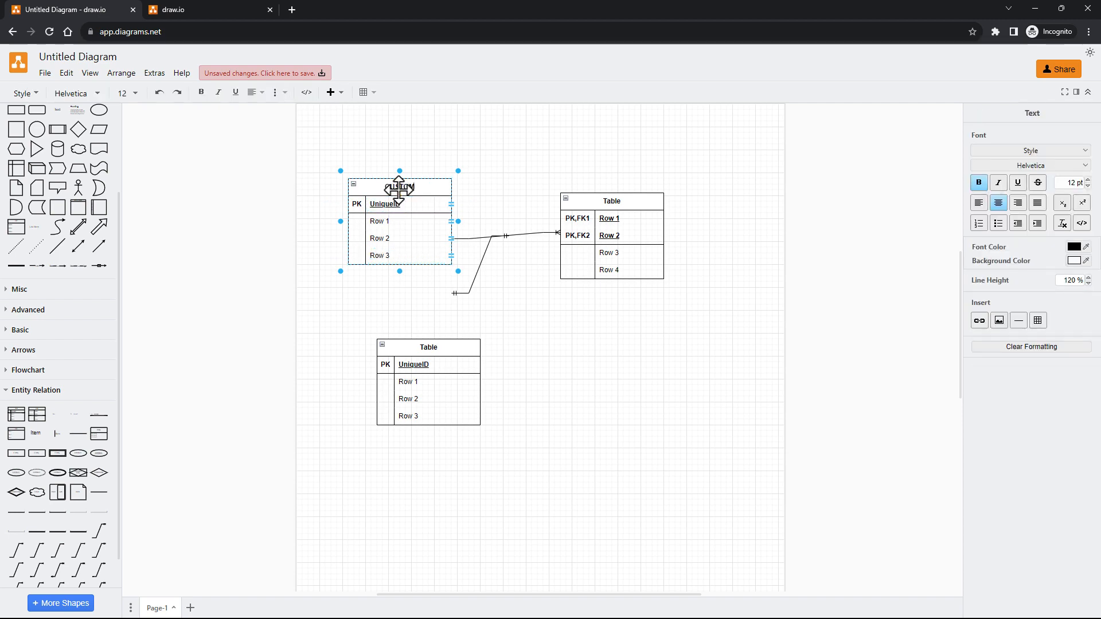
{"action": "type", "text": "CUSTOMER"}
{"action": "left_click", "coordinate": [381, 255]}
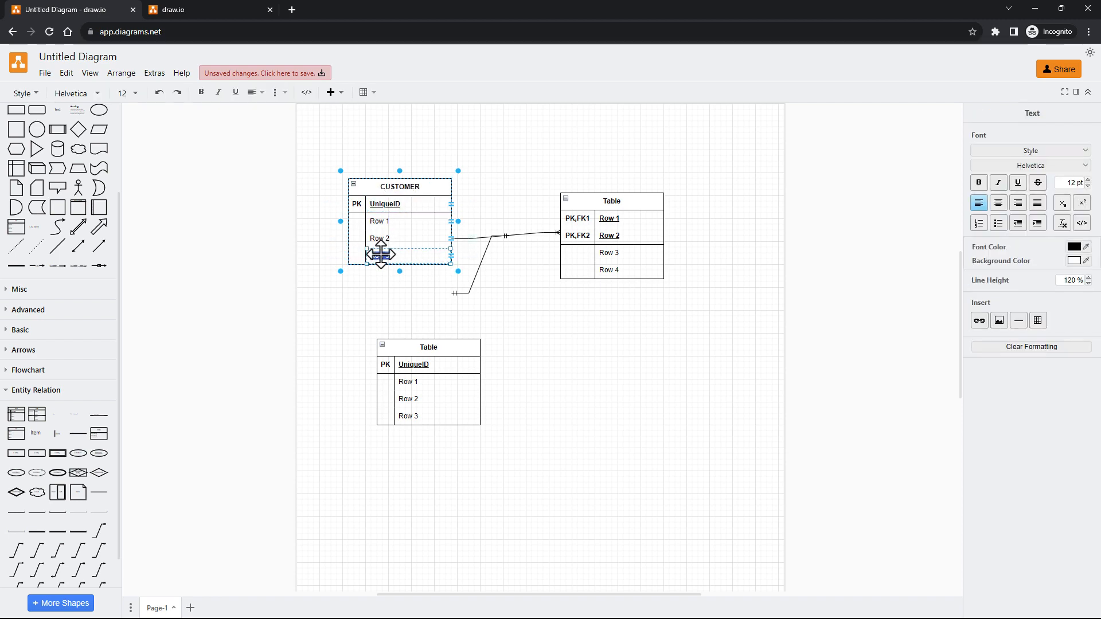
{"action": "type", "text": "n"}
{"action": "left_click", "coordinate": [391, 293]}
{"action": "left_click", "coordinate": [385, 255]}
{"action": "mouse_move", "coordinate": [384, 255]}
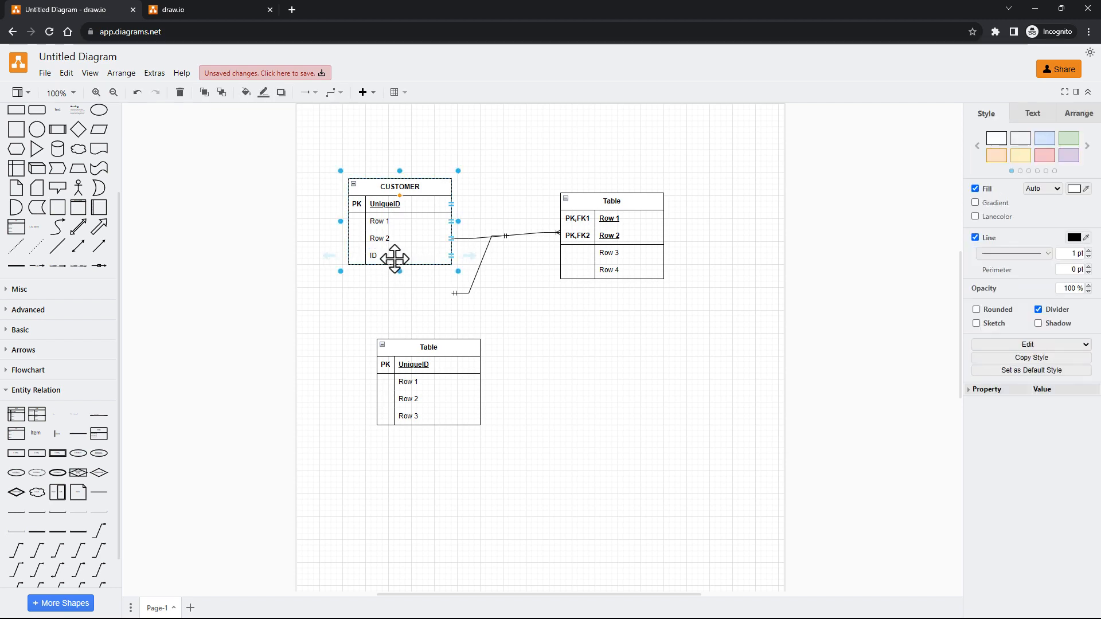
{"action": "left_click", "coordinate": [383, 297]}
{"action": "left_click", "coordinate": [386, 255]}
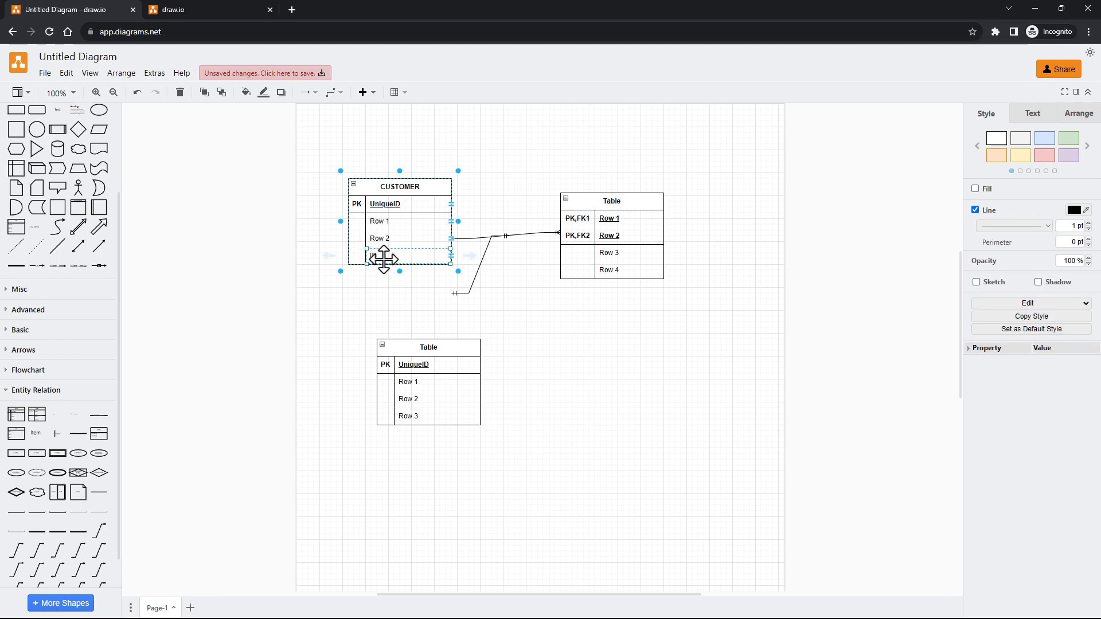
Paste duplicate ID rows into CUSTOMER, then delete the extras leaving a single ID row
{"action": "key", "text": "ctrl+v"}
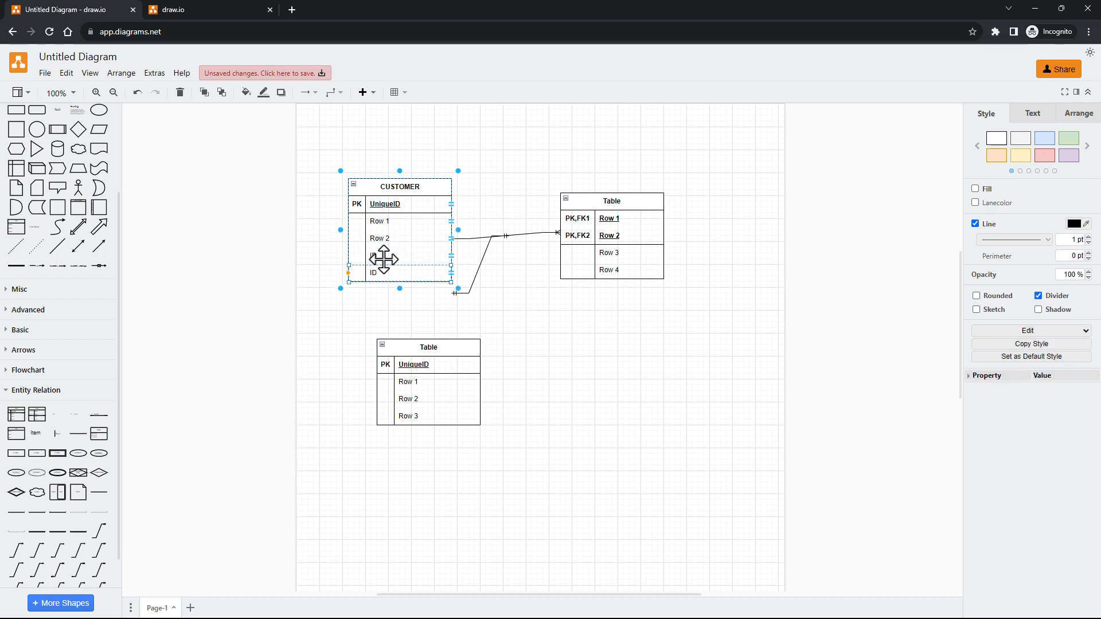
{"action": "key", "text": "ctrl+v"}
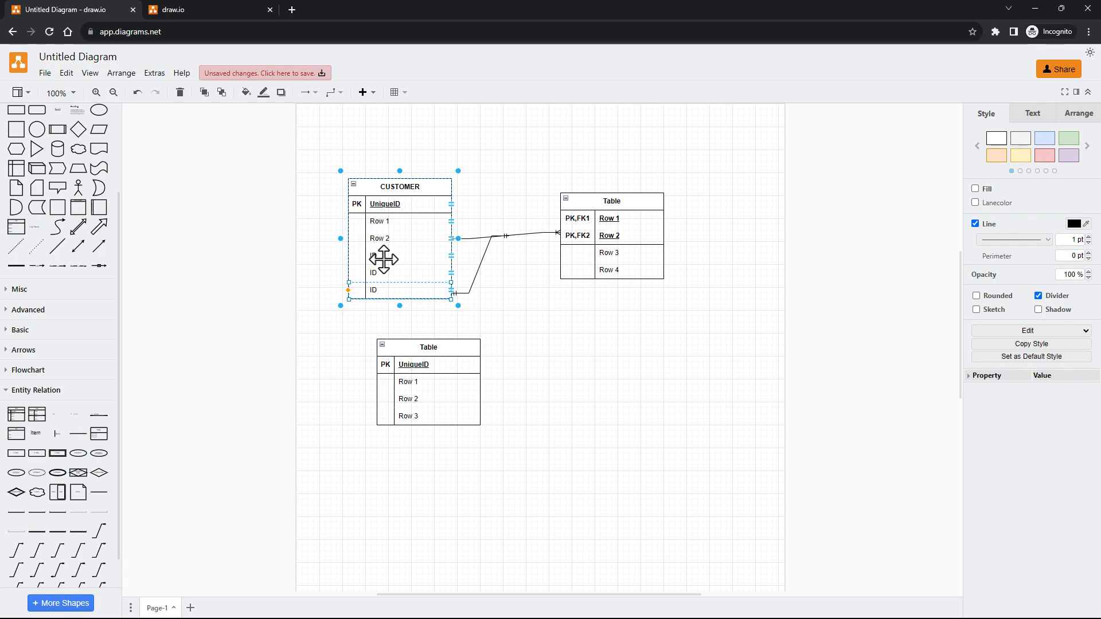
{"action": "left_click", "coordinate": [116, 297]}
{"action": "left_click", "coordinate": [362, 290]}
{"action": "key", "text": "Delete"}
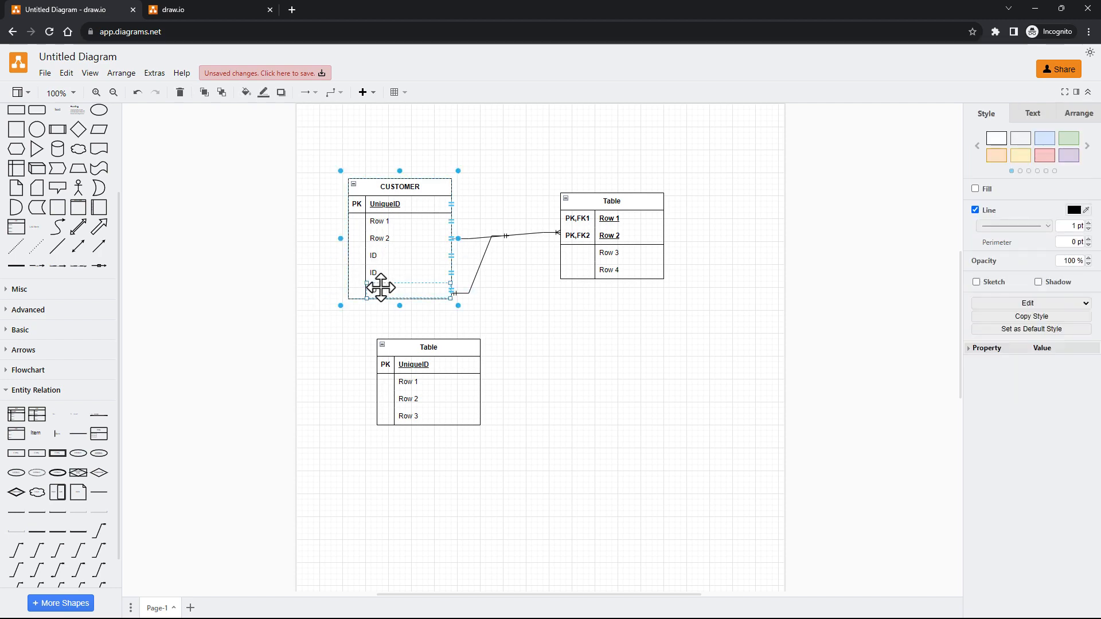
{"action": "left_click", "coordinate": [380, 286]}
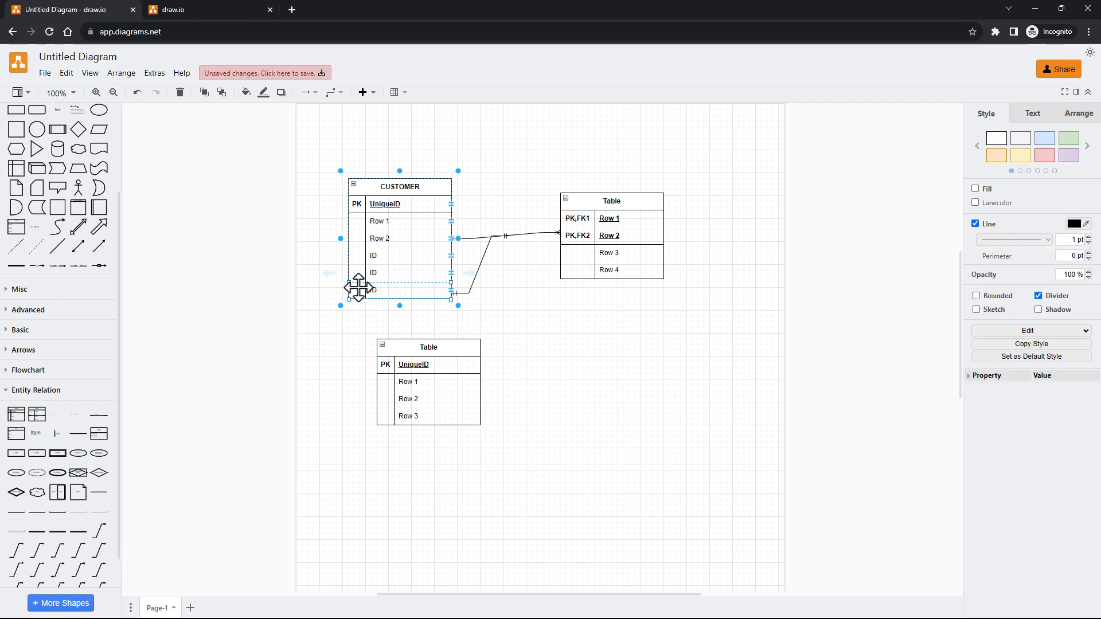
{"action": "right_click", "coordinate": [360, 288]}
{"action": "left_click", "coordinate": [379, 299]}
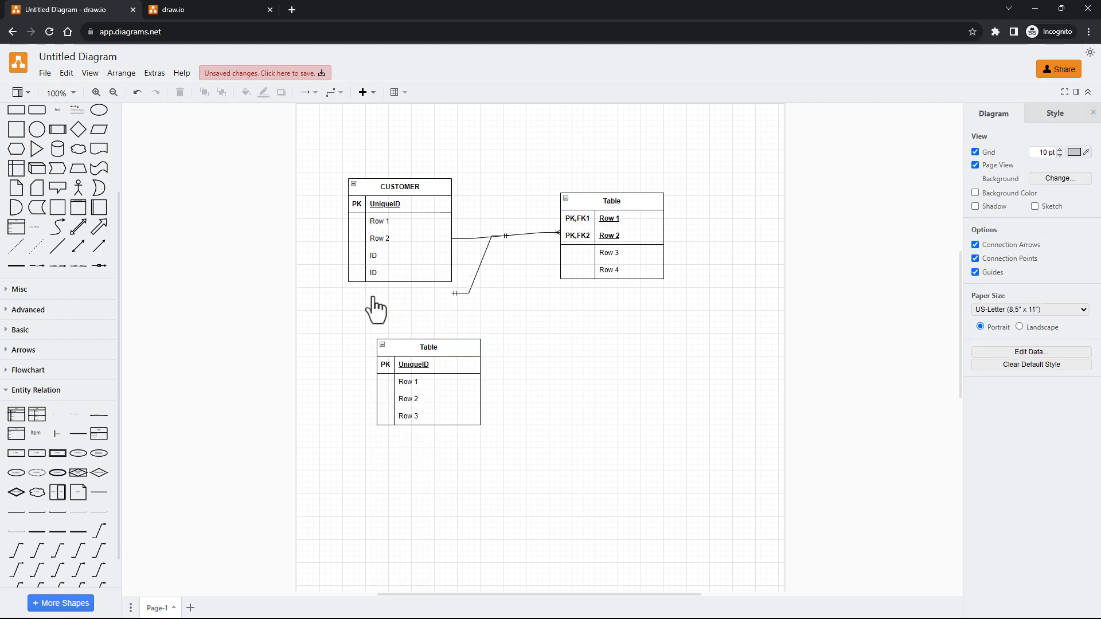
{"action": "left_click", "coordinate": [360, 272]}
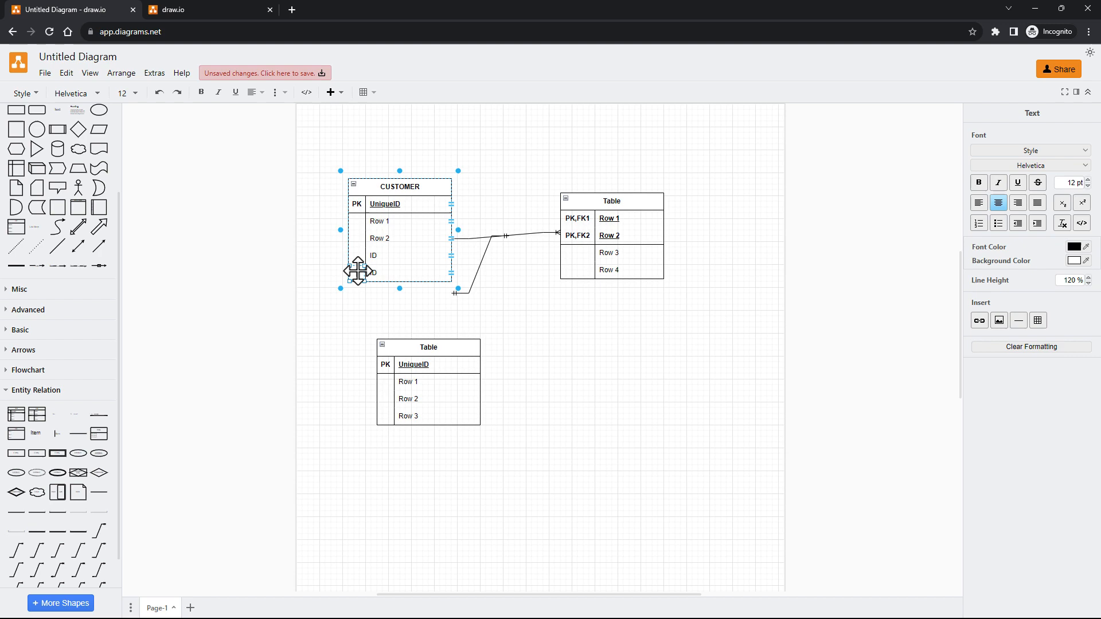
{"action": "left_click", "coordinate": [359, 272]}
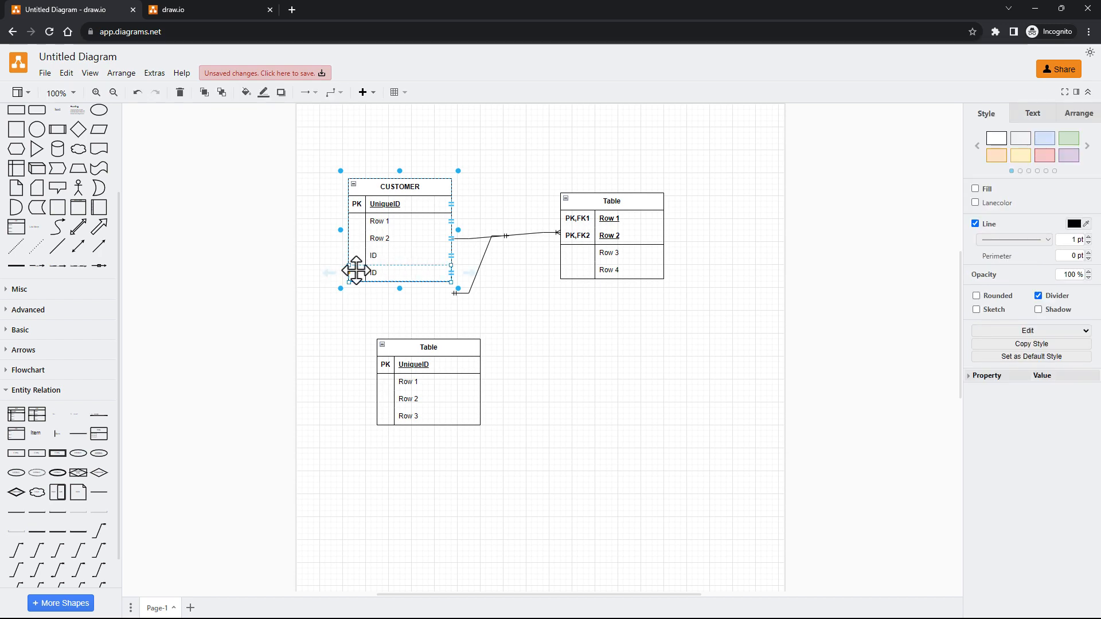
{"action": "key", "text": "Delete"}
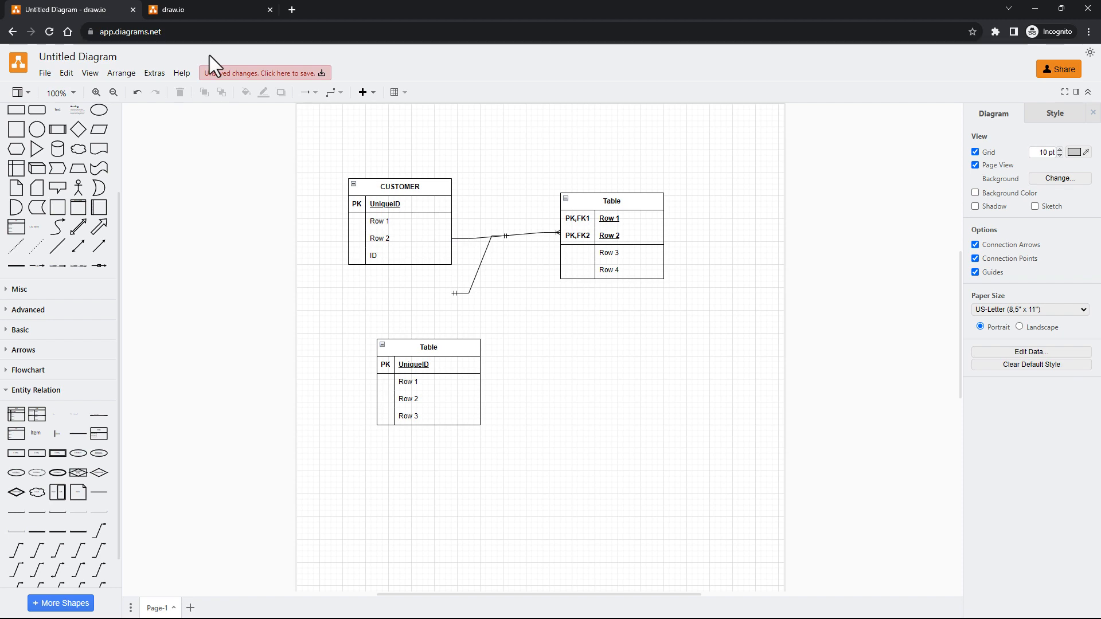
Check the Export as formats without exporting, then select customers in Workbench's EER diagram
{"action": "left_click", "coordinate": [45, 73]}
{"action": "mouse_move", "coordinate": [69, 268]}
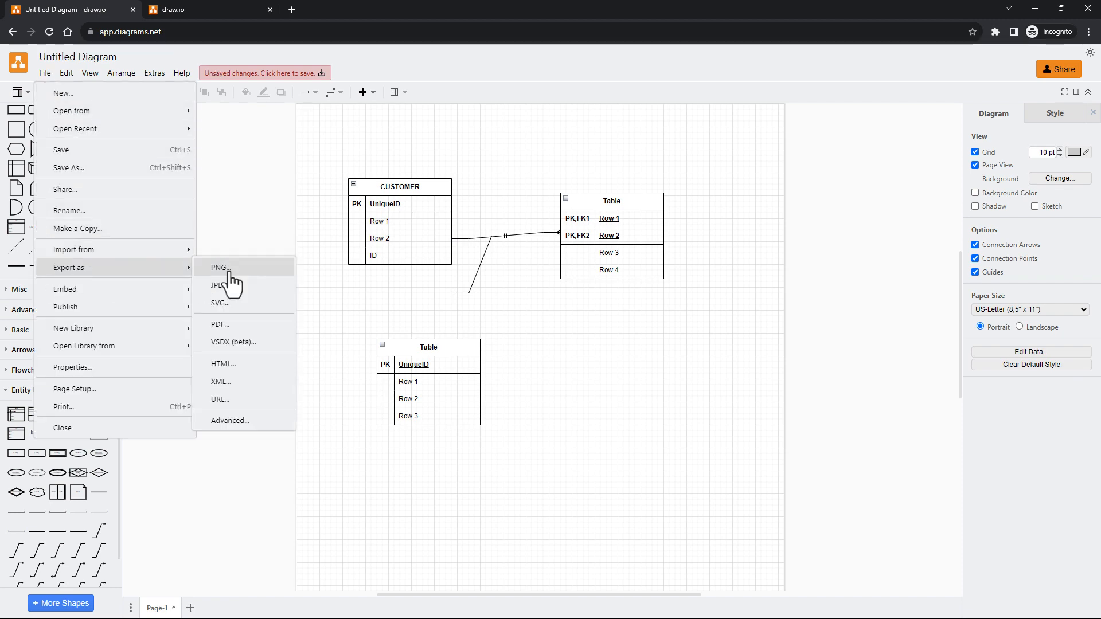
{"action": "left_click", "coordinate": [356, 323]}
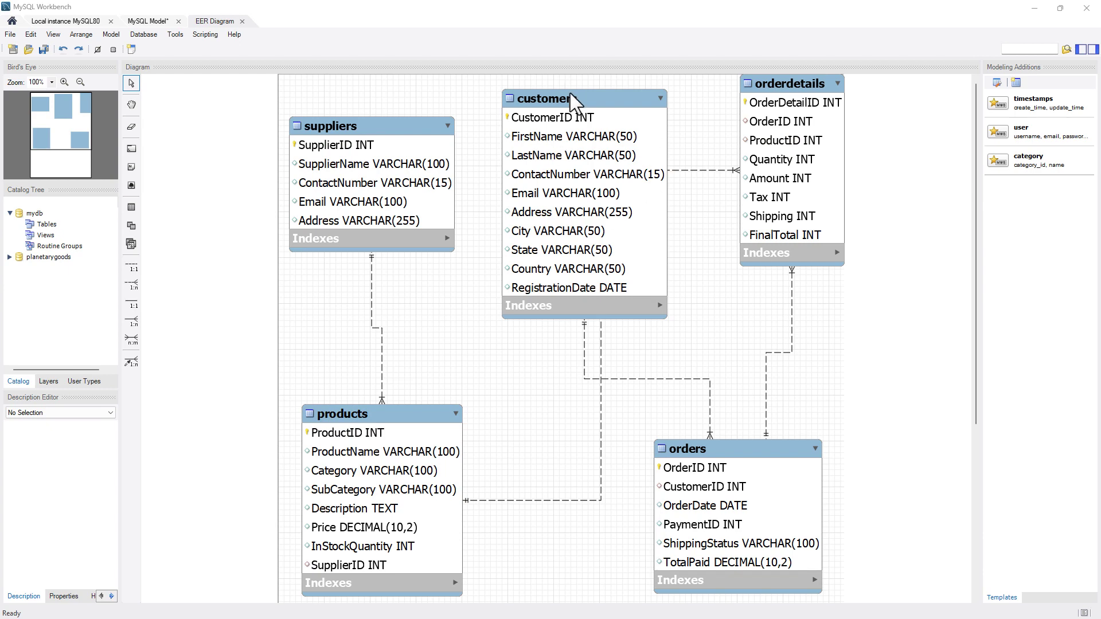
{"action": "left_click", "coordinate": [599, 114]}
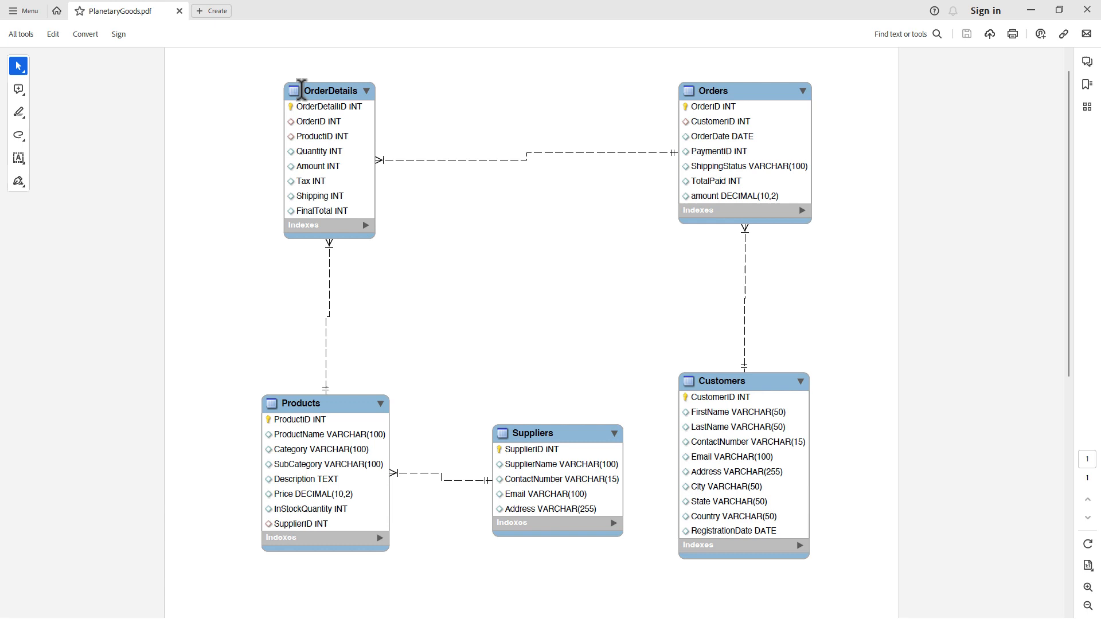
In the PlanetaryGoods PDF, highlight the OrderDetails title and Suppliers columns, then deselect
{"action": "left_click_drag", "start_coordinate": [300, 91], "coordinate": [355, 90]}
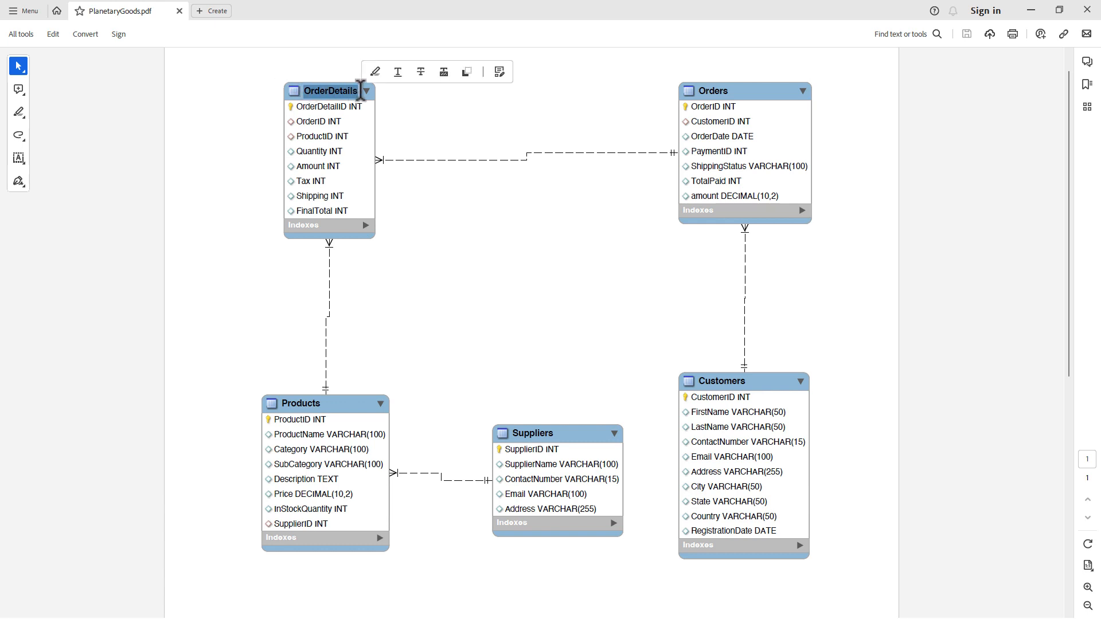
{"action": "left_click", "coordinate": [419, 117]}
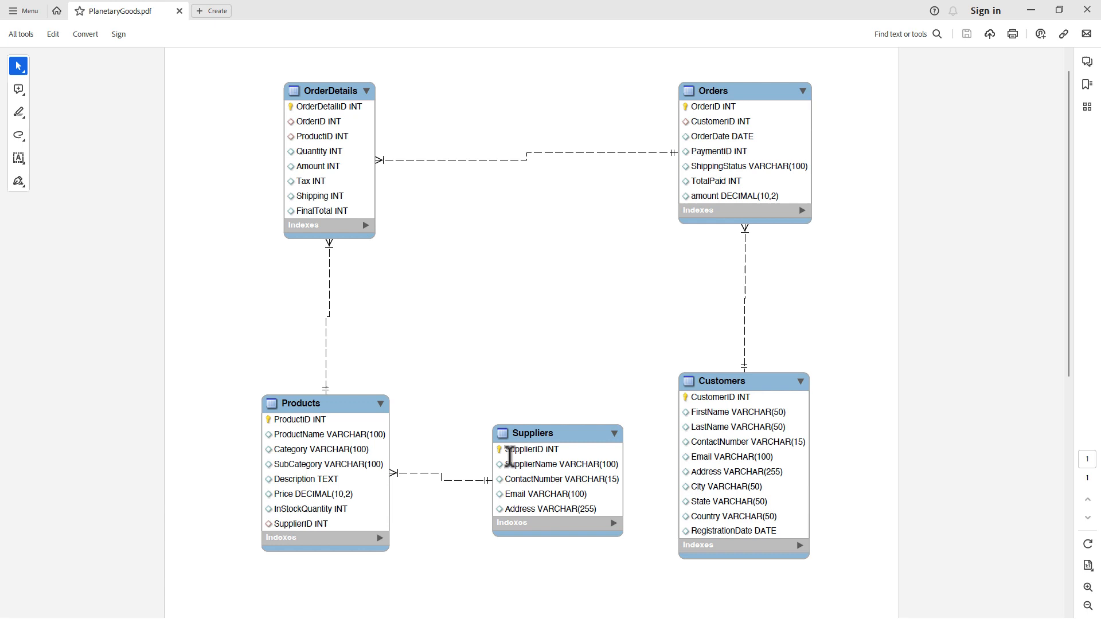
{"action": "left_click_drag", "start_coordinate": [506, 449], "coordinate": [597, 511]}
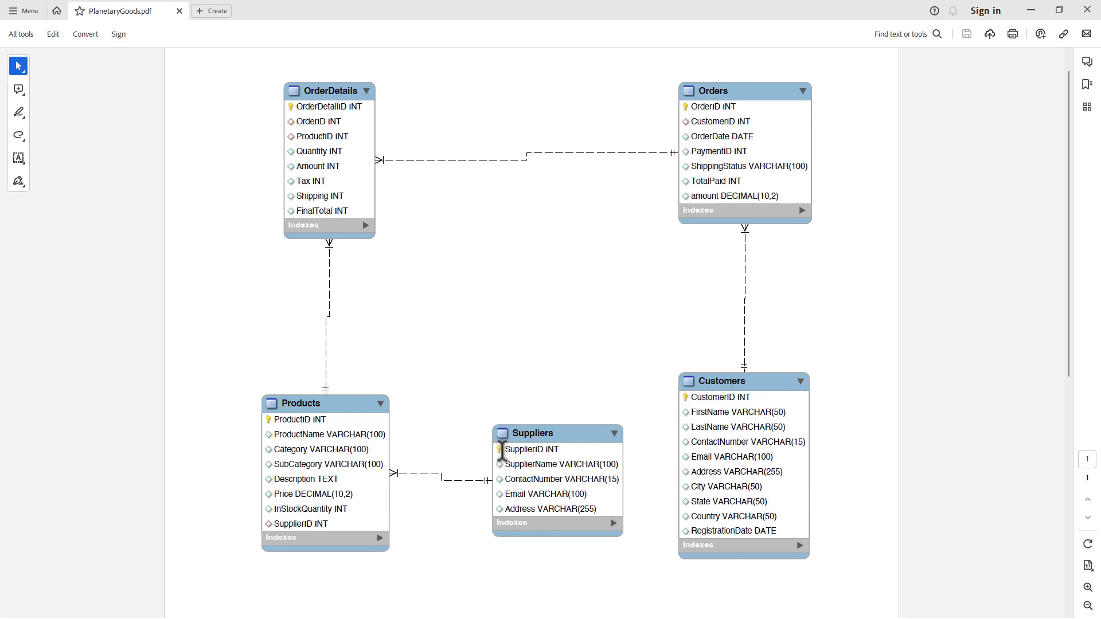
{"action": "left_click", "coordinate": [666, 426]}
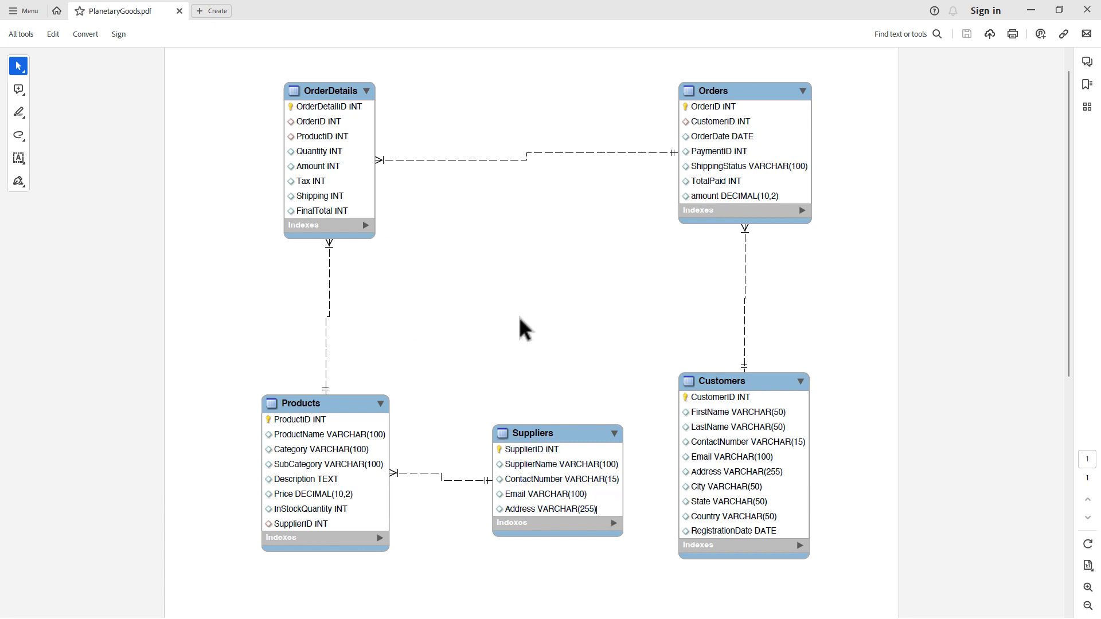